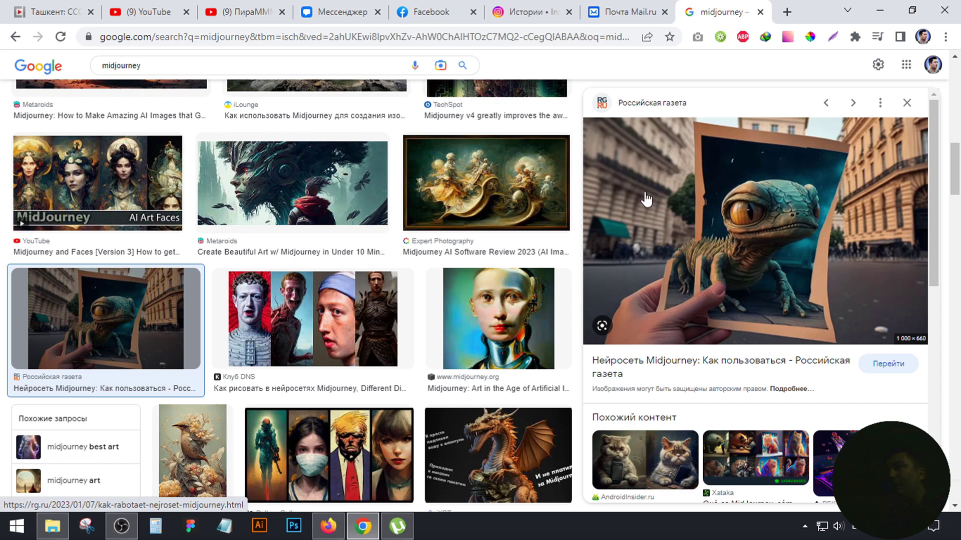
- Browse the Midjourney image search results and preview the picture of the elephant
click(906, 103)
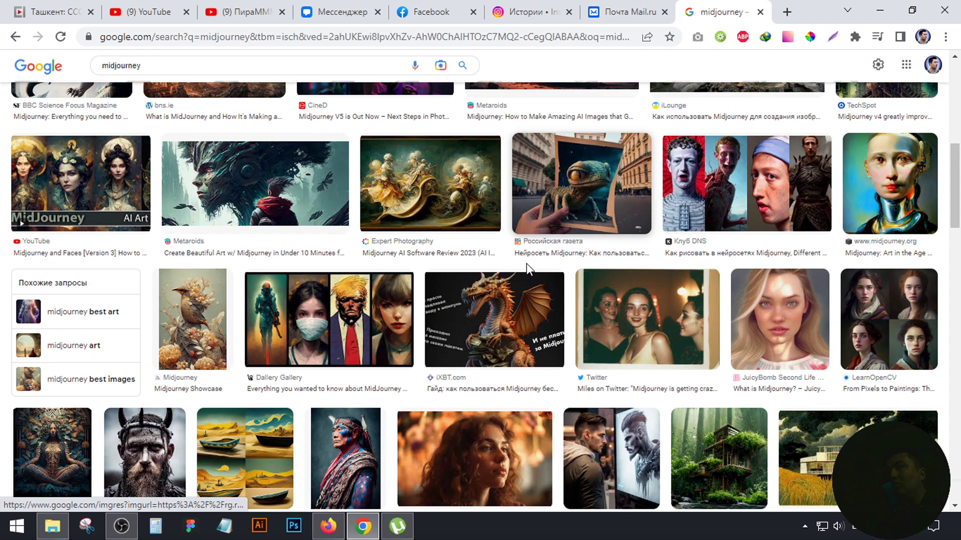
scroll(527, 270, down, 4)
scroll(523, 239, down, 6)
scroll(522, 239, down, 3)
click(55, 140)
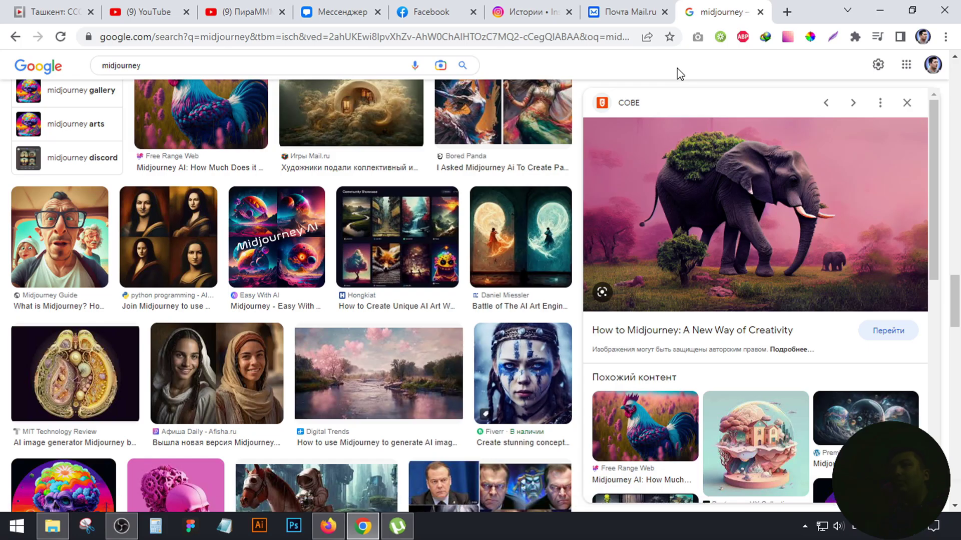
- Search the web for midjourney in a new browser tab and open the official Midjourney website
click(785, 11)
text(mid)
key(BackSpace)
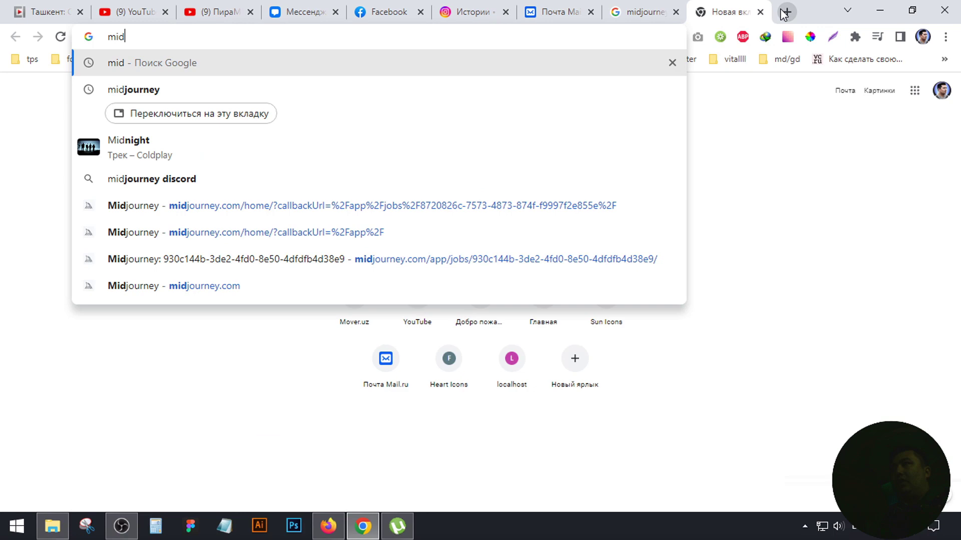
key(Down)
key(Return)
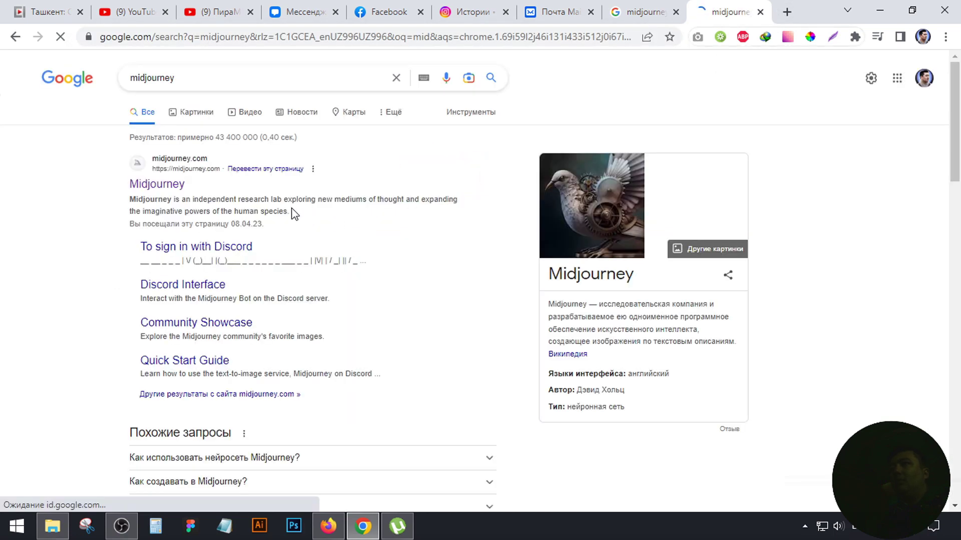
click(166, 185)
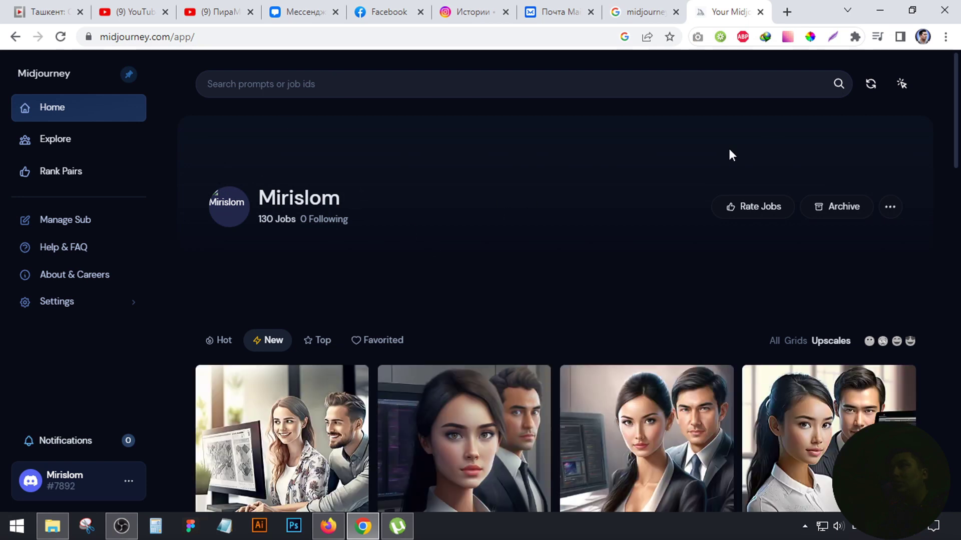
- Sign out of the Midjourney account and go through the Join the Beta invitation to Discord's new account registration form
click(130, 482)
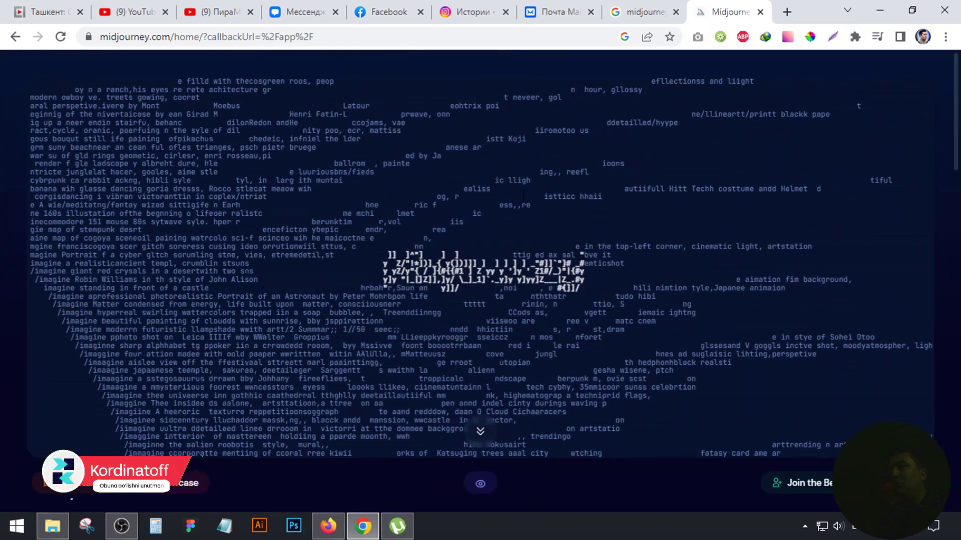
scroll(480, 270, down, 1)
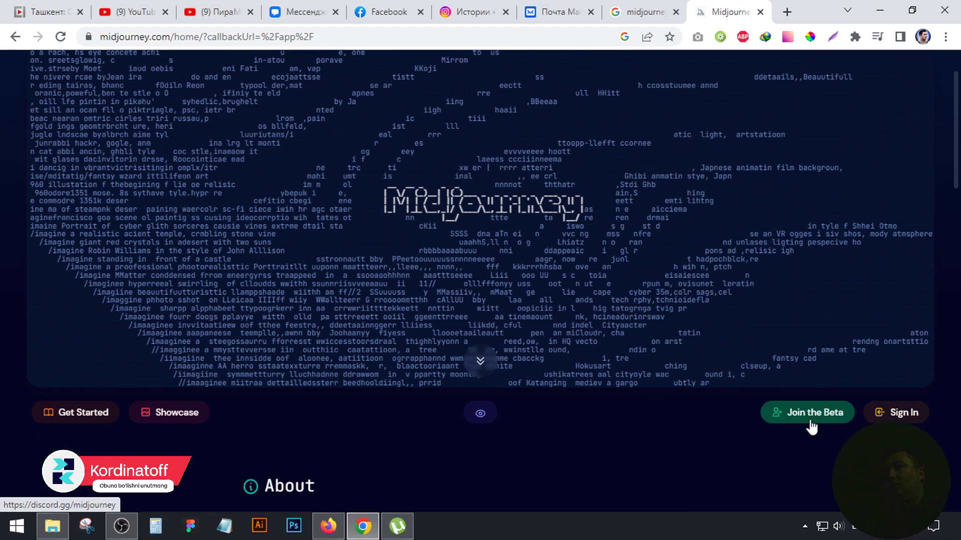
click(811, 422)
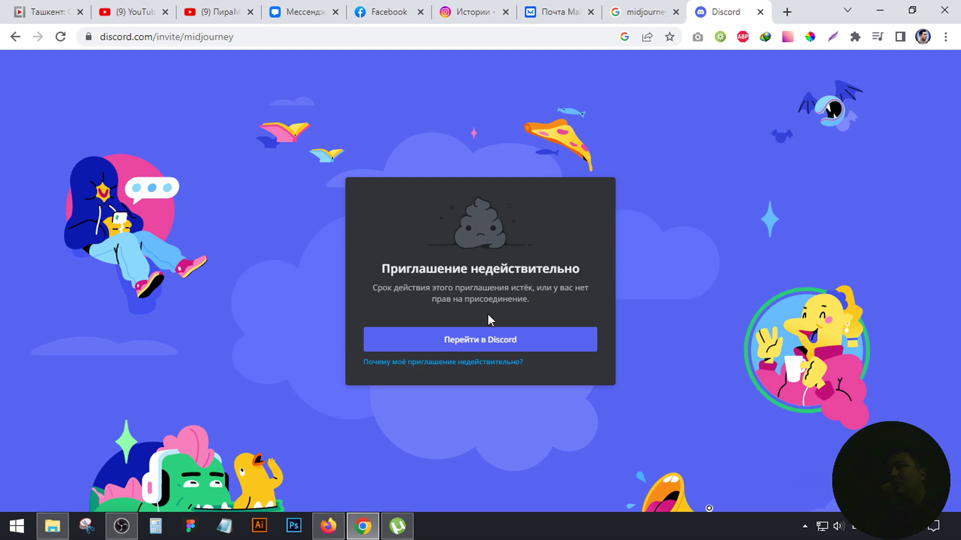
click(476, 345)
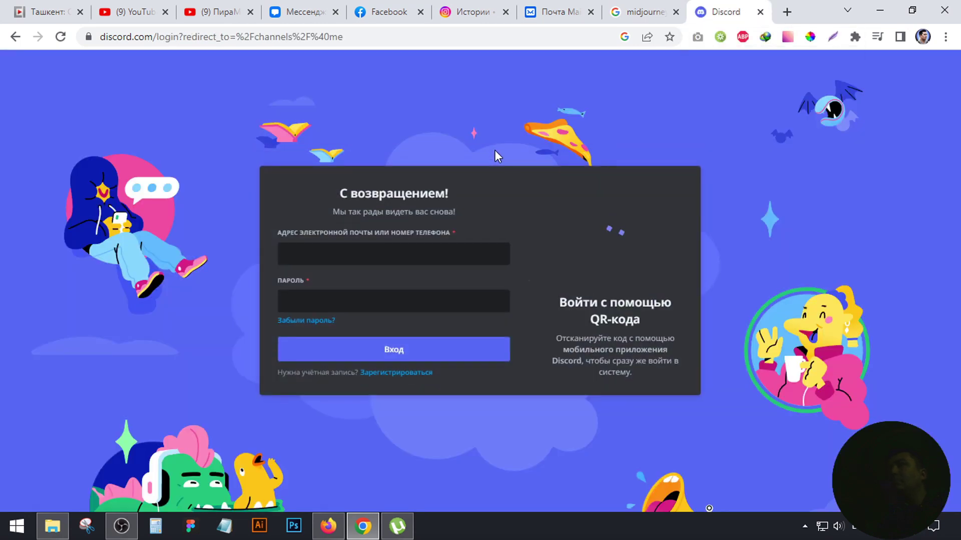
click(397, 372)
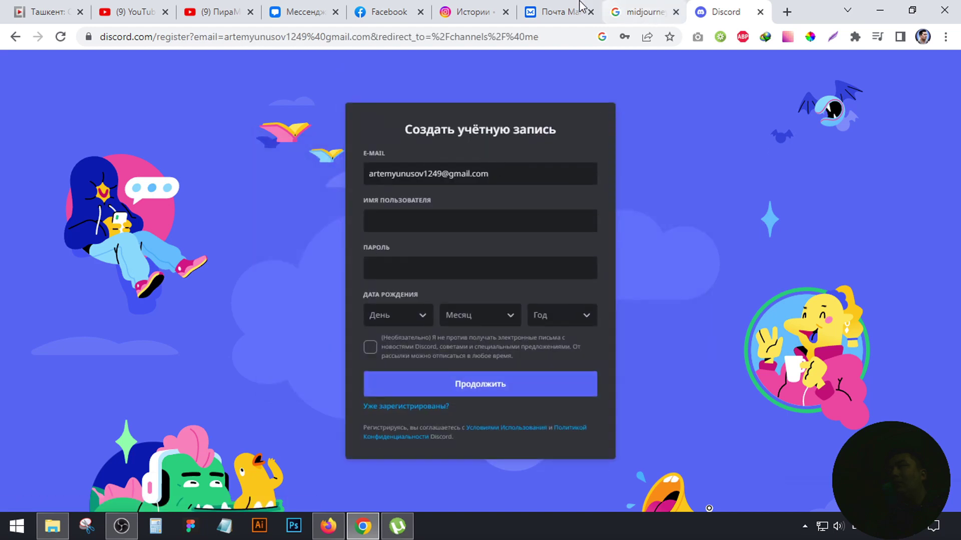
- Copy the e-mail address from the Mail.ru account and put it in the registration form's e-mail field
click(555, 10)
click(941, 70)
drag(788, 118, 877, 119)
click(938, 120)
click(725, 12)
triple_click(427, 174)
key(ctrl+v)
- Enter kordinatoff as the username and fill in the account password on the registration form
click(440, 211)
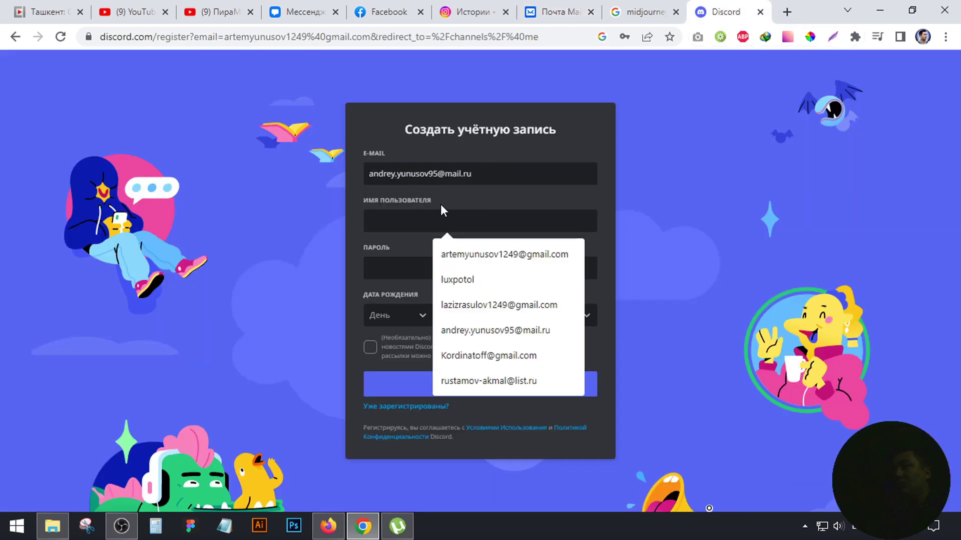
text(kordinatoff)
key(Tab)
text(•••••)
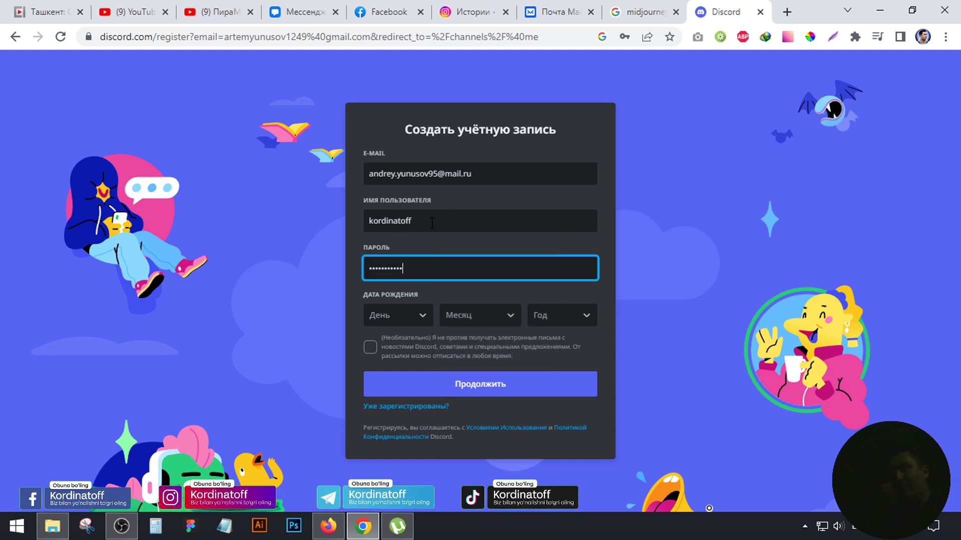
- Fill in the date of birth, opt in to Discord's promotional e-mails, and submit the registration
click(415, 316)
click(400, 267)
click(476, 320)
click(478, 245)
click(370, 346)
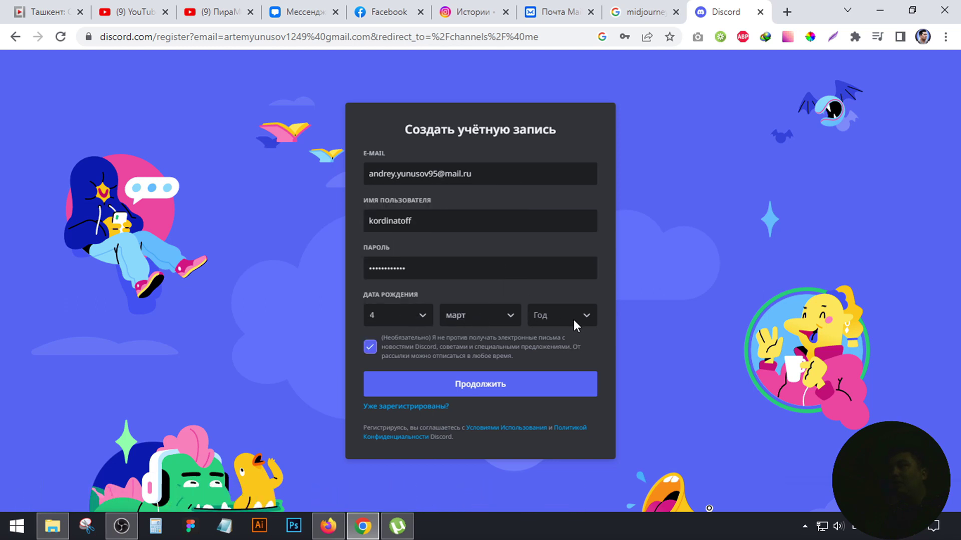
click(573, 316)
scroll(567, 257, down, 12)
scroll(567, 257, down, 2)
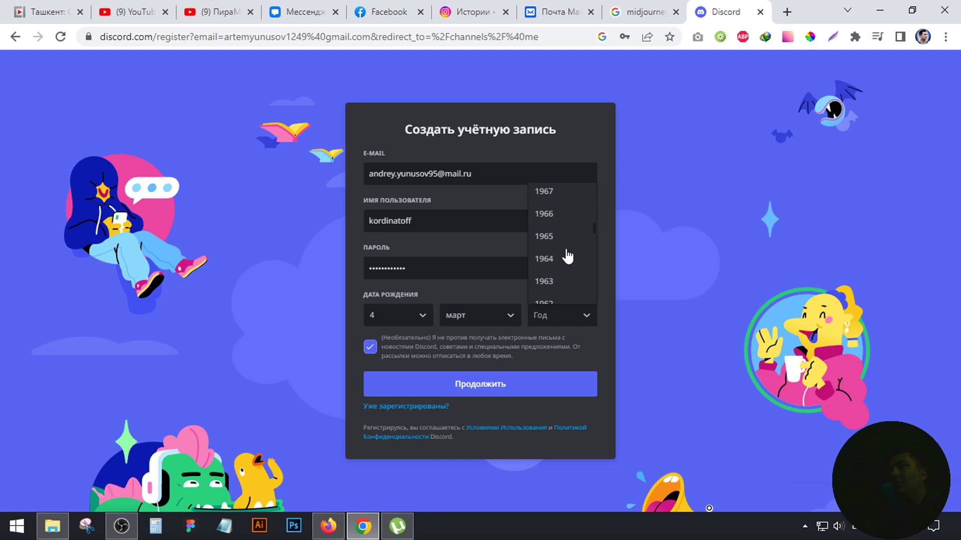
click(563, 239)
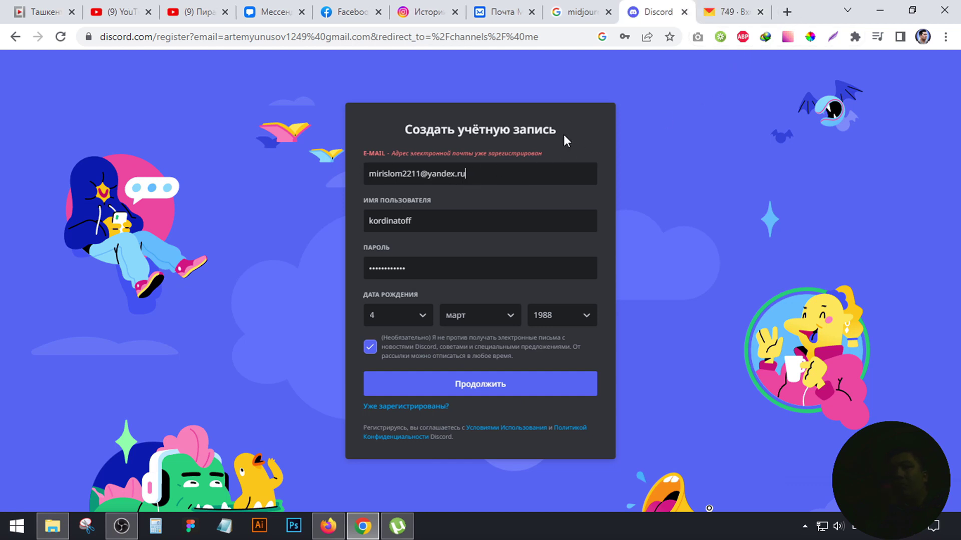
click(478, 383)
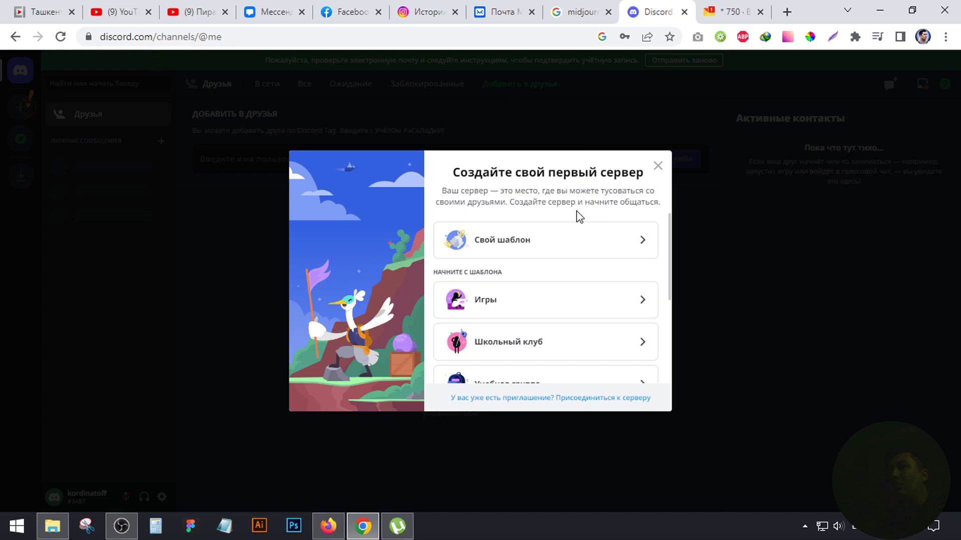
- Dismiss the first-server creation dialog and the hint about creating an own server
click(658, 163)
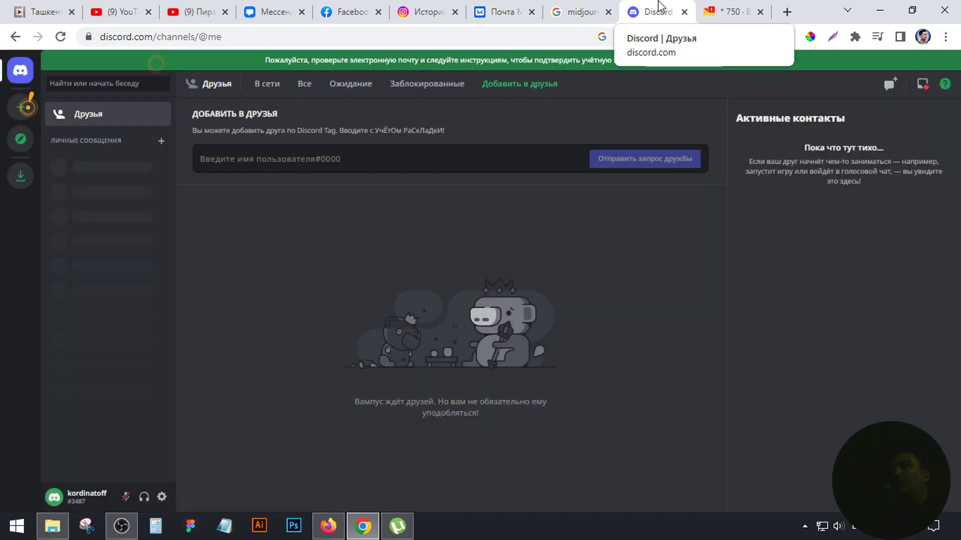
mouse_move(28, 110)
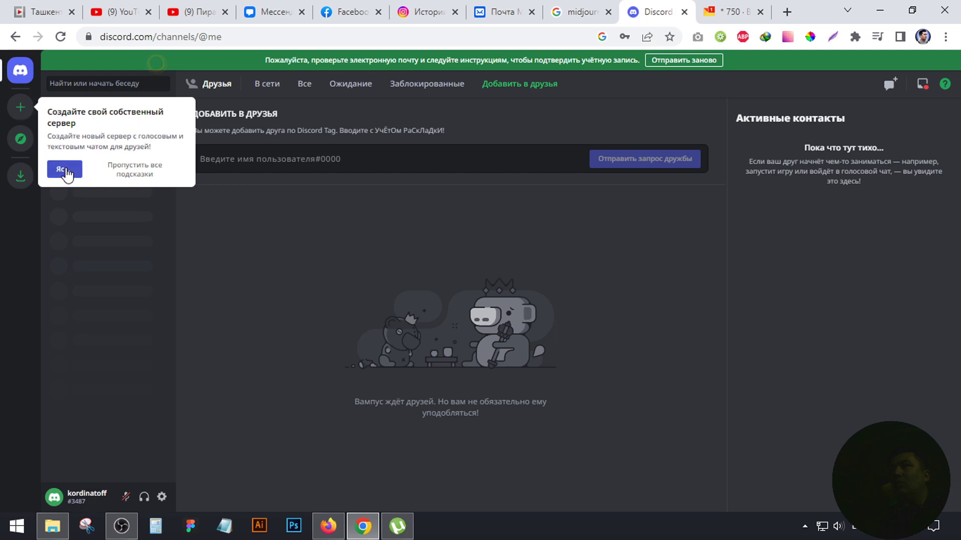
click(65, 168)
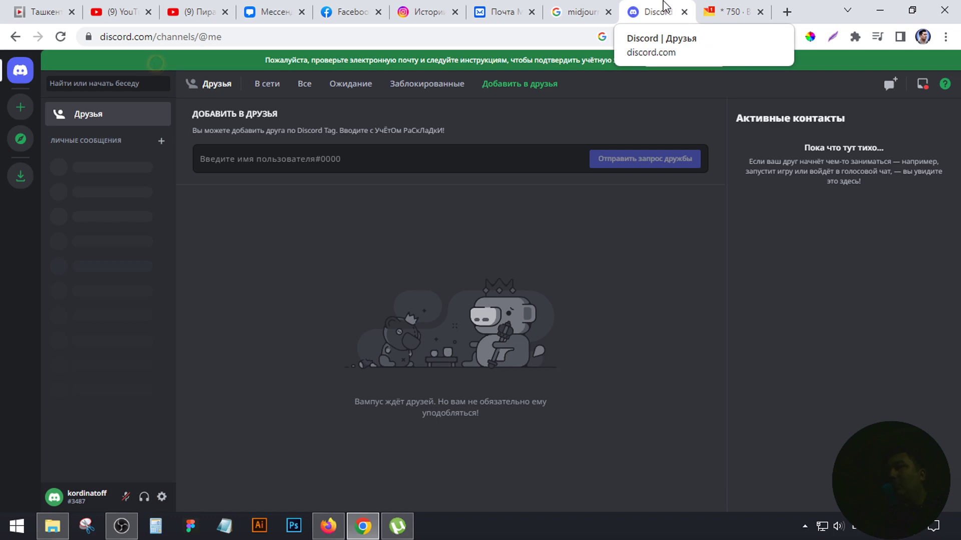
- Confirm the new account's e-mail address from Discord's message in Yandex Mail and close the verification page
click(728, 11)
click(398, 149)
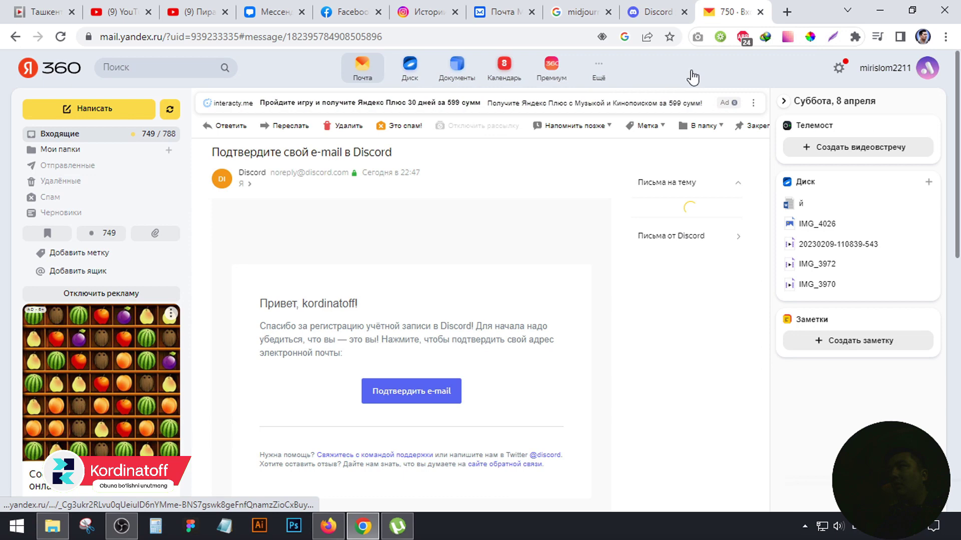
click(419, 390)
drag(749, 6, 635, 5)
click(637, 7)
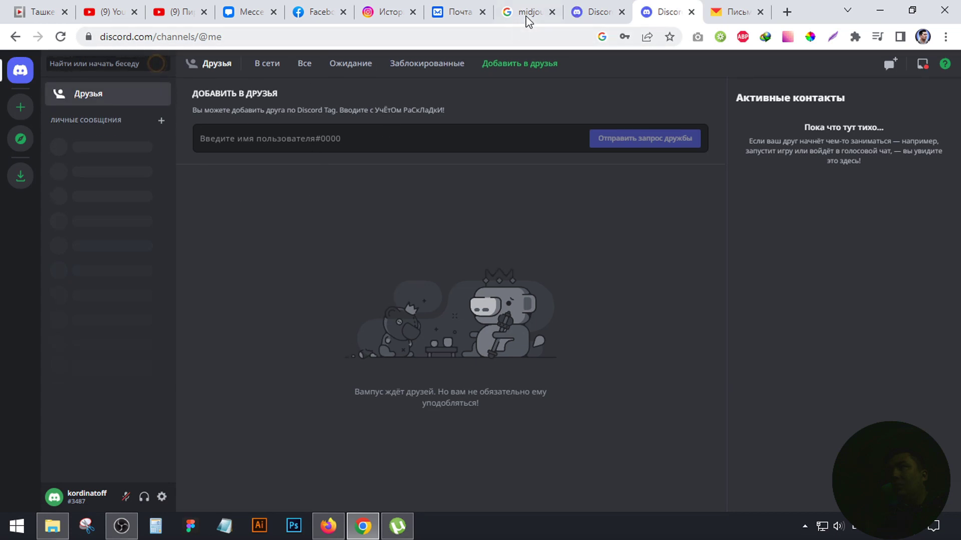
click(602, 9)
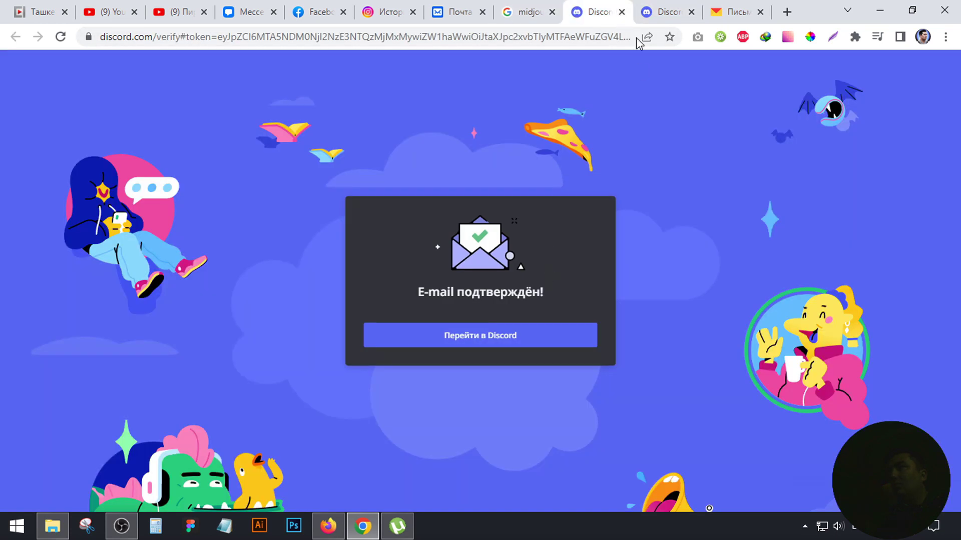
click(622, 12)
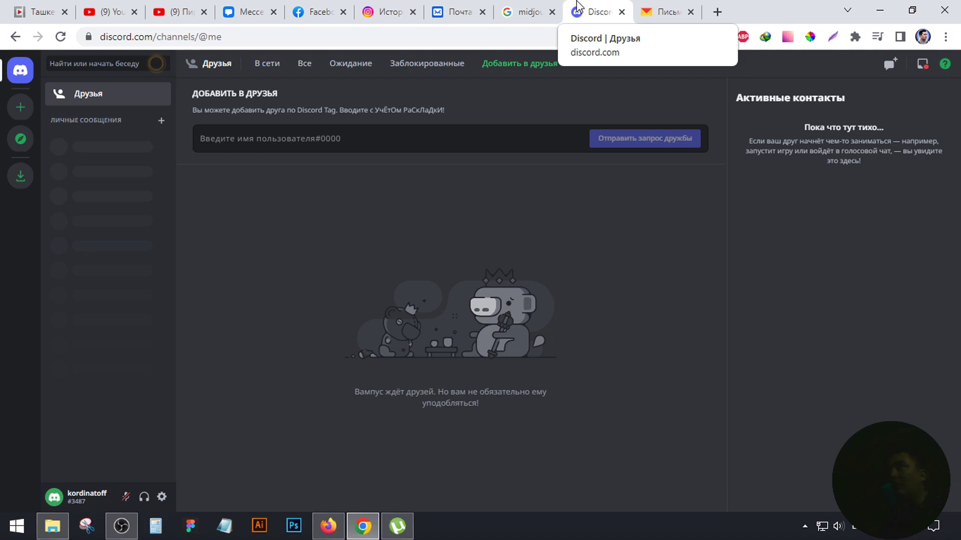
- Return to the midjourney search, switch from images to all results, and open the Midjourney website
click(525, 12)
scroll(294, 154, up, 10)
scroll(294, 153, up, 5)
click(118, 111)
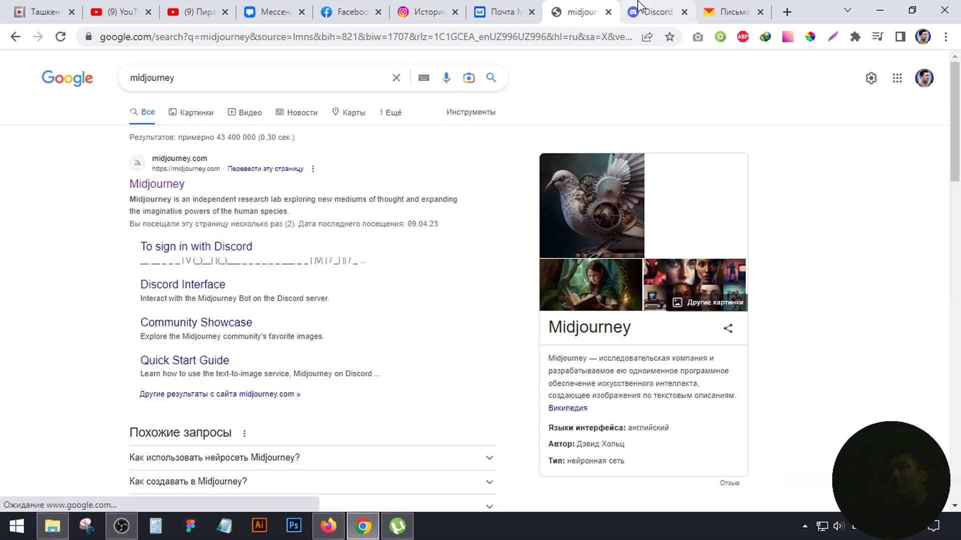
click(638, 8)
key(ctrl+Tab)
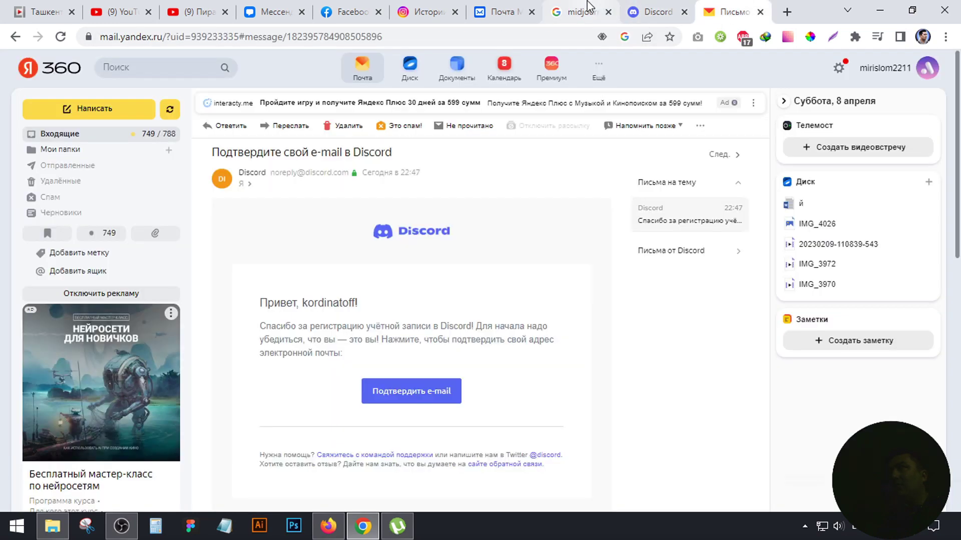
click(590, 7)
click(157, 184)
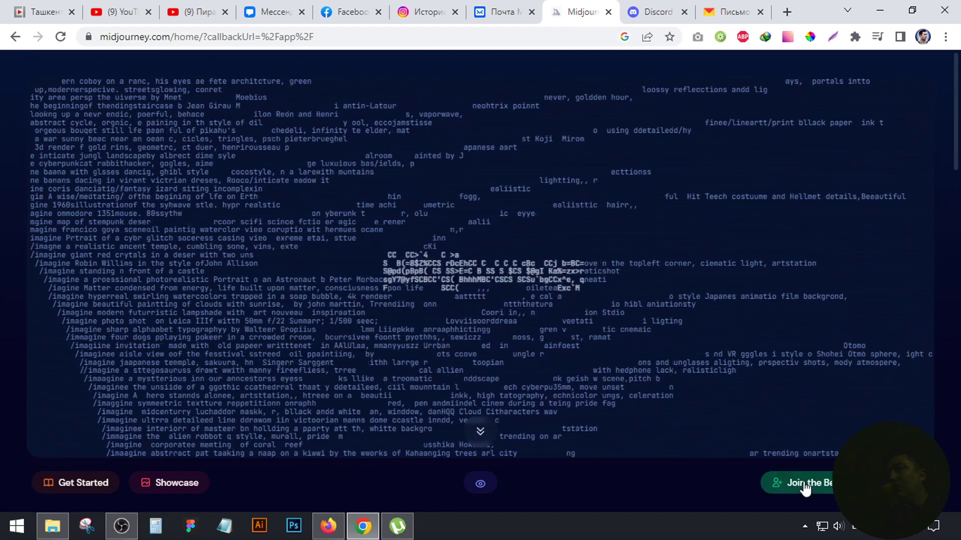
- Join the Midjourney Discord server through the Join the Beta invitation, confirming the human check
click(808, 483)
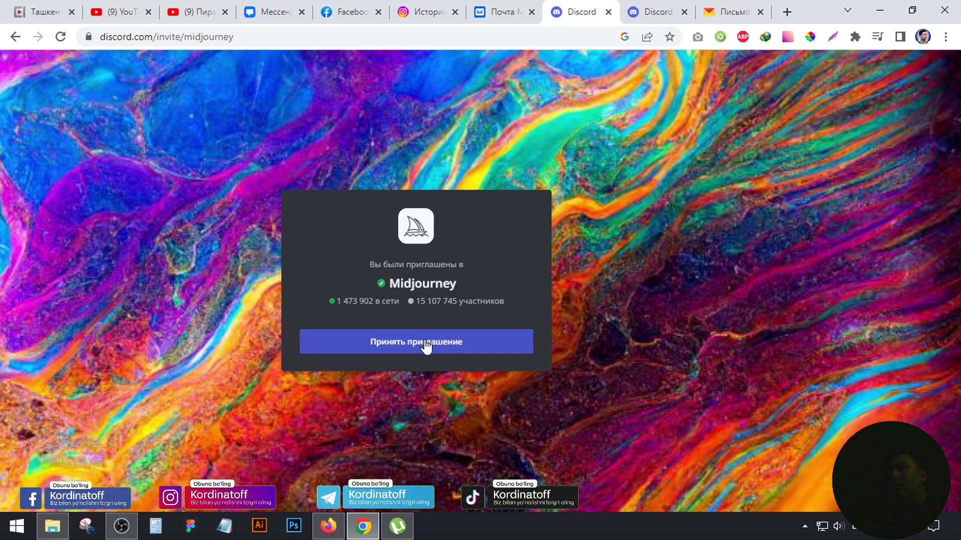
click(425, 343)
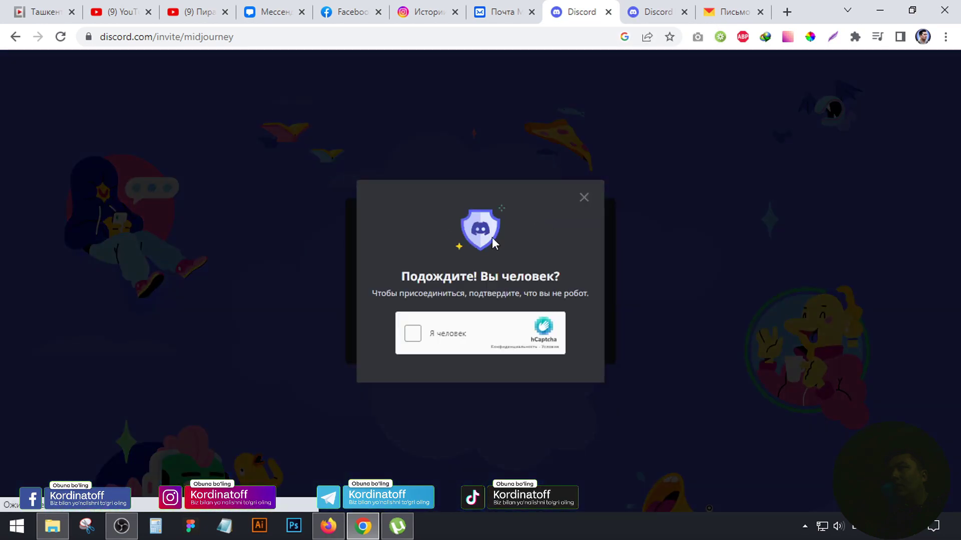
click(403, 331)
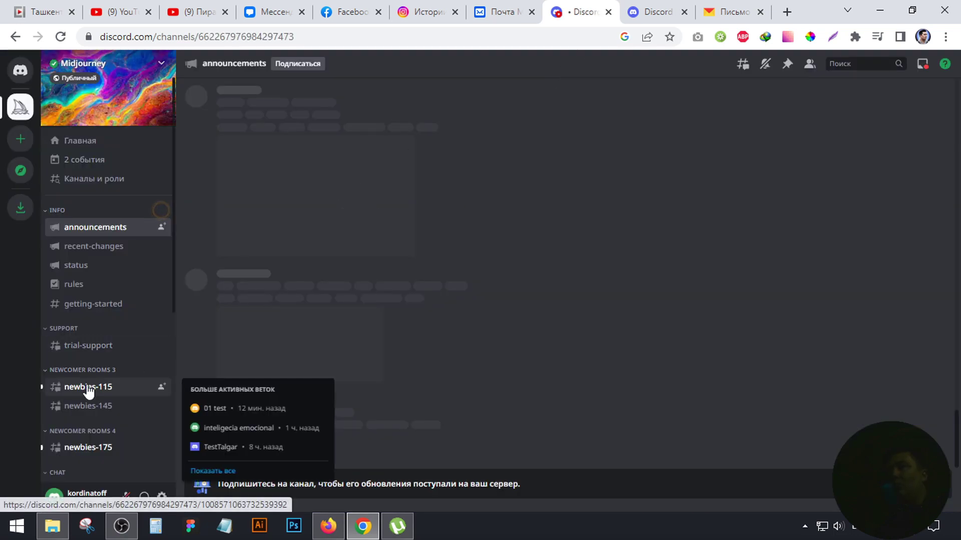
- Look through the Midjourney server's channels and open the newbies-115 newcomer room
scroll(125, 350, down, 5)
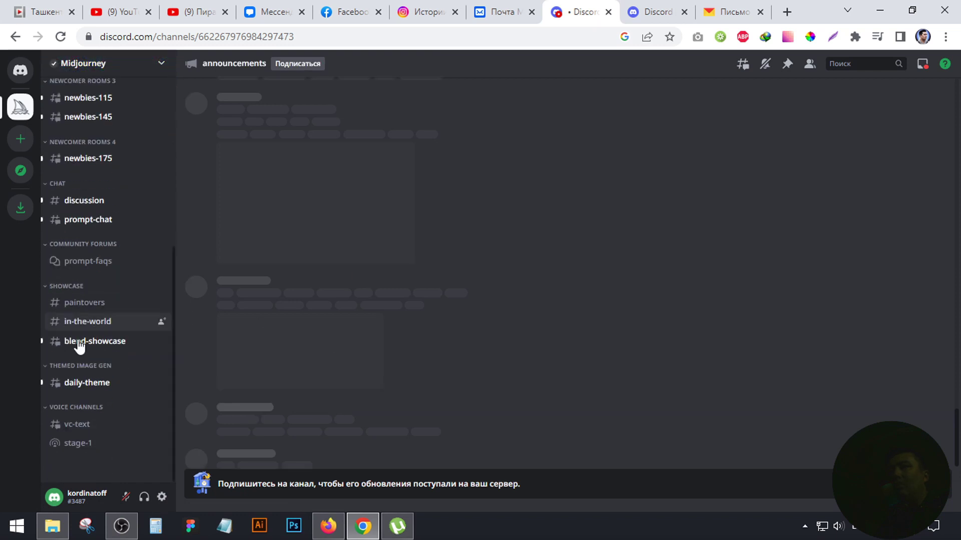
scroll(129, 346, up, 5)
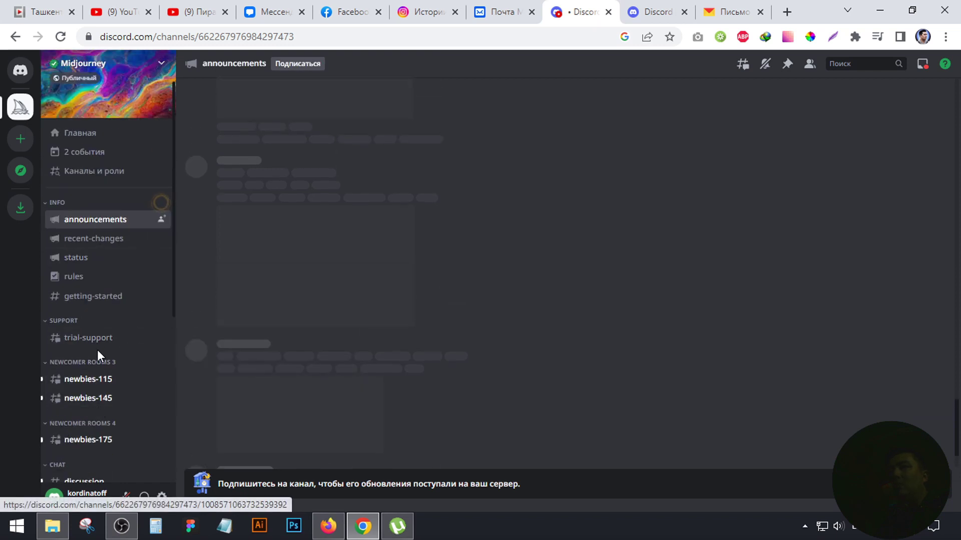
mouse_move(95, 387)
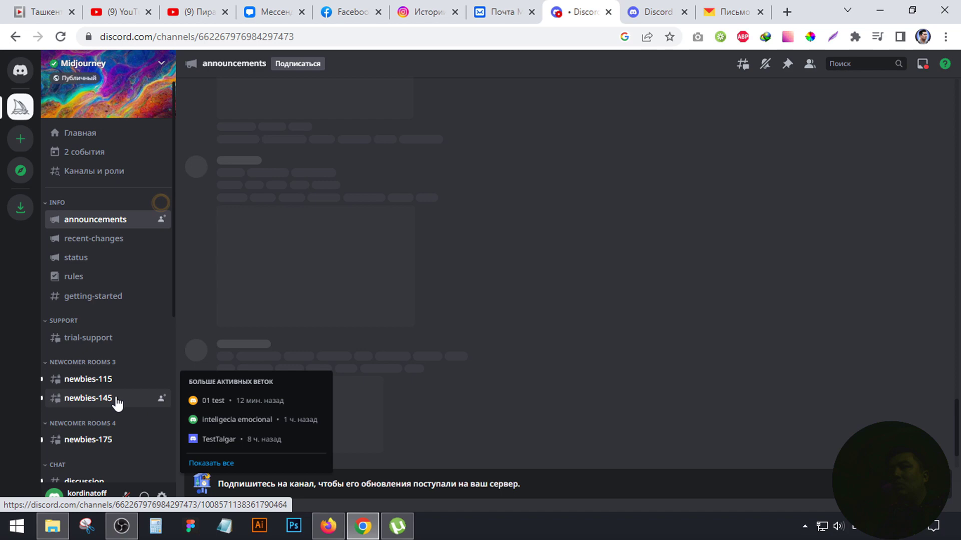
mouse_move(111, 443)
click(102, 381)
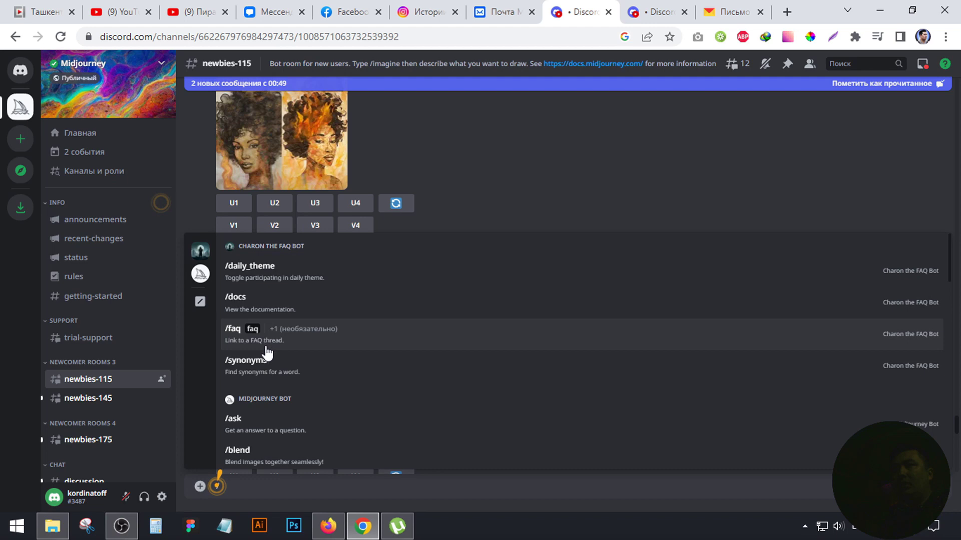
- Submit an /imagine command in newbies-115 with the prompt "man standing in office, casual wear, computer, ultra detailed"
scroll(265, 360, down, 5)
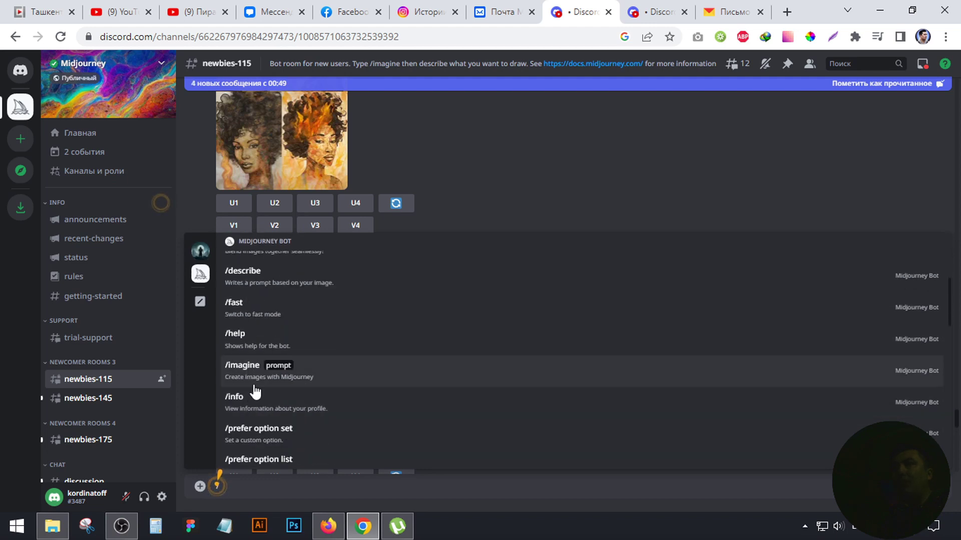
click(250, 374)
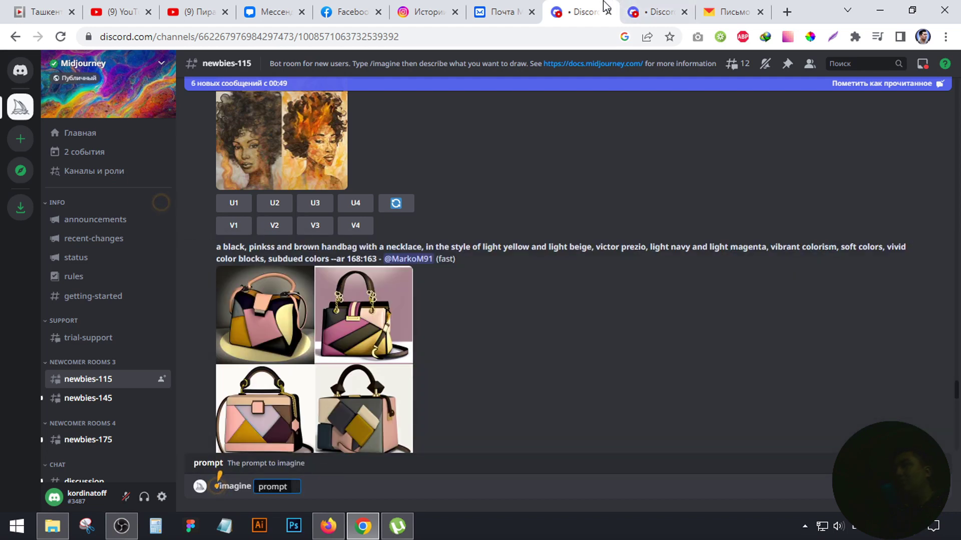
text(man)
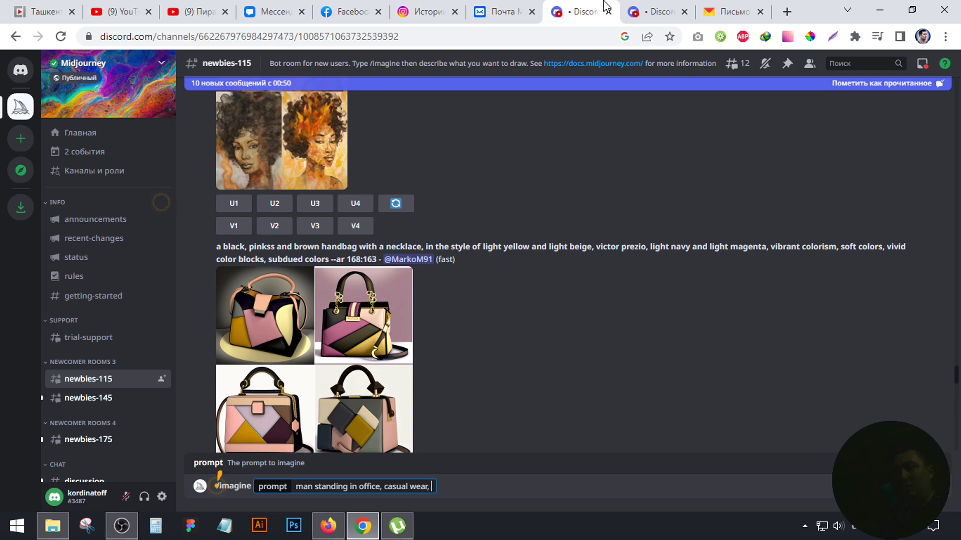
text(puter, ultra detailed)
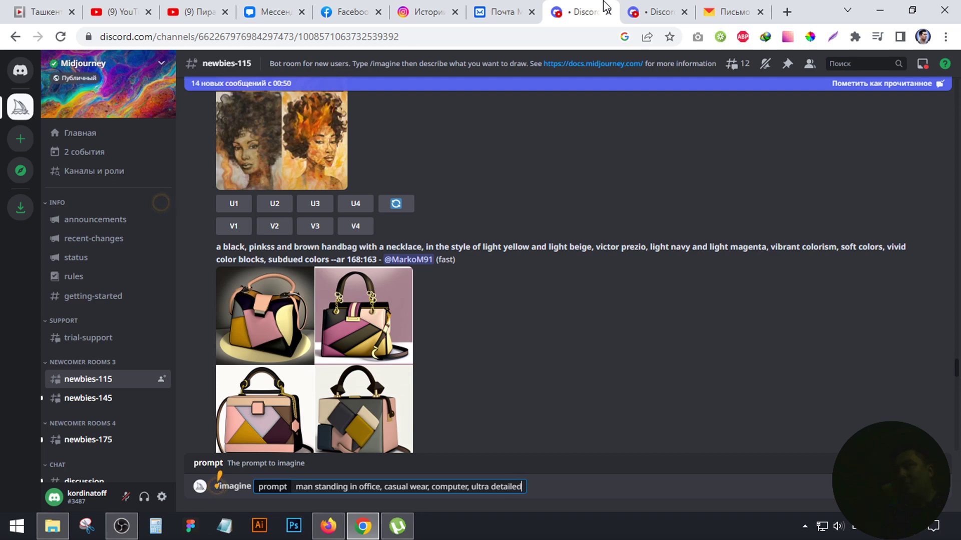
key(ctrl+a)
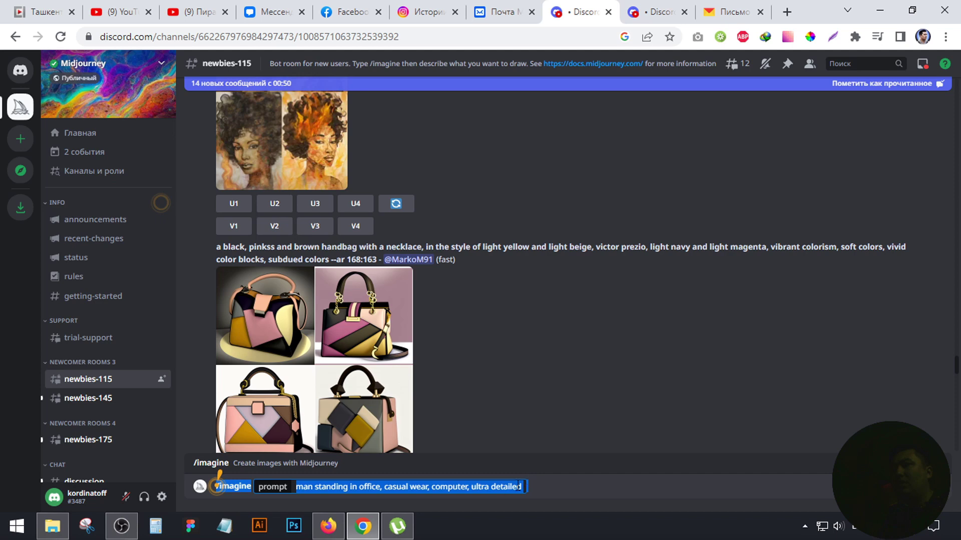
click(495, 486)
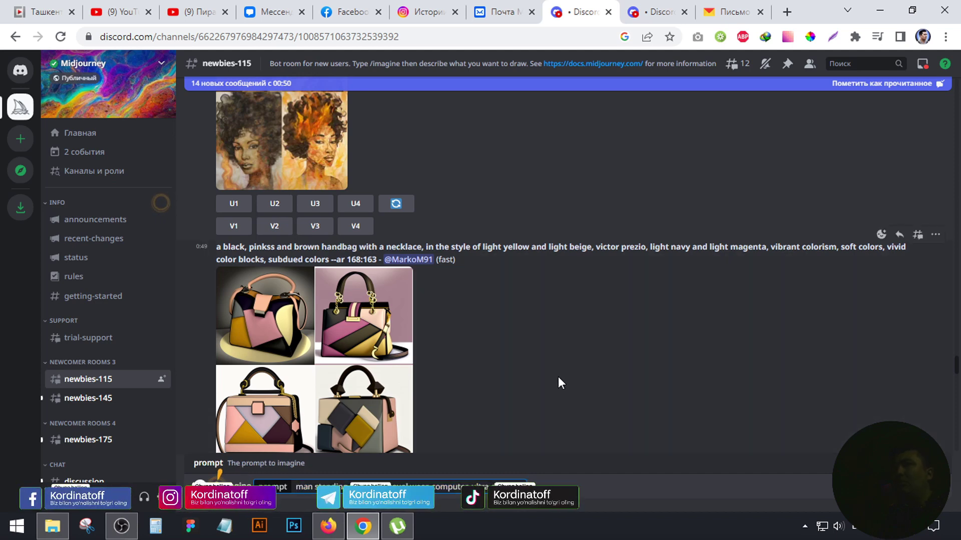
key(Return)
- Search Google for "uzb to eng" in a new tab and translate "erkak kishi oyna yonida kofe ichib turibdi" into English
click(785, 11)
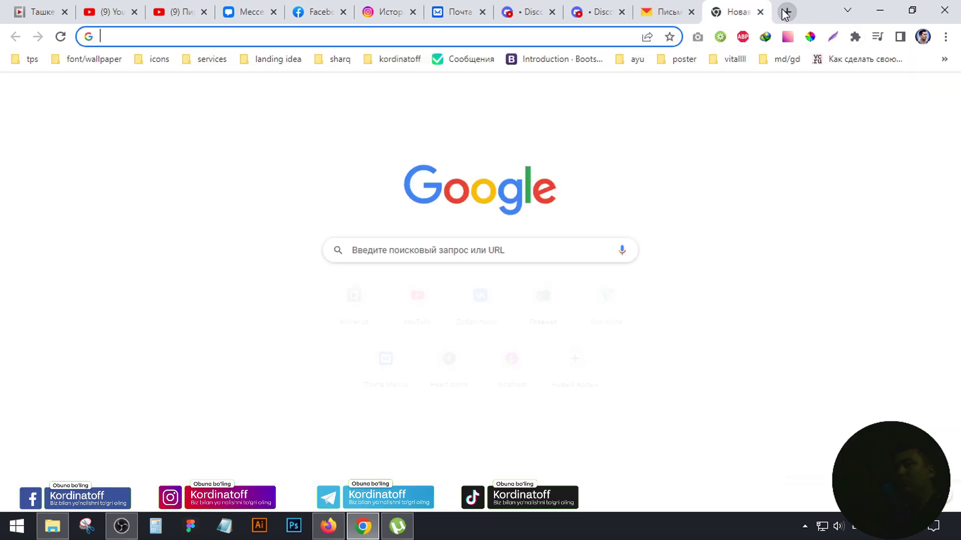
text(uzb)
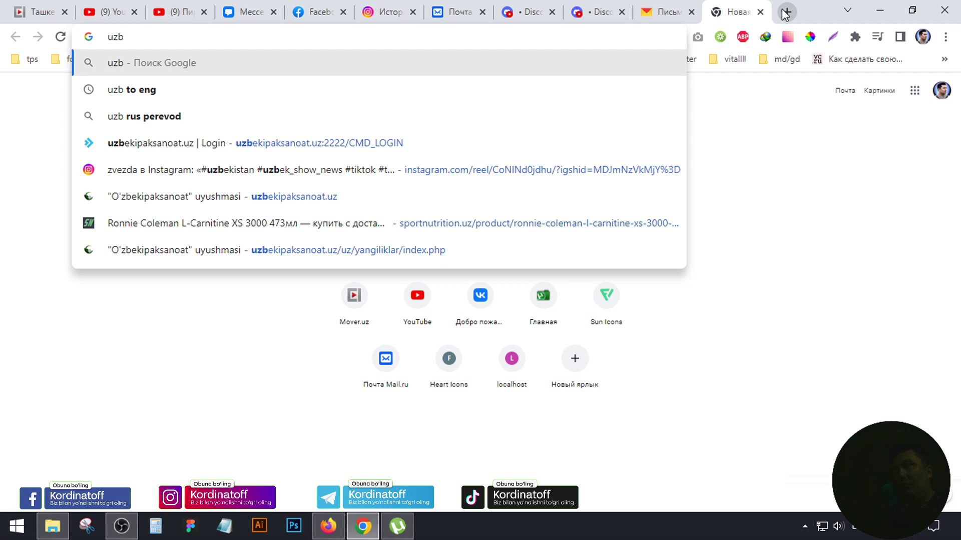
key(Down)
key(Return)
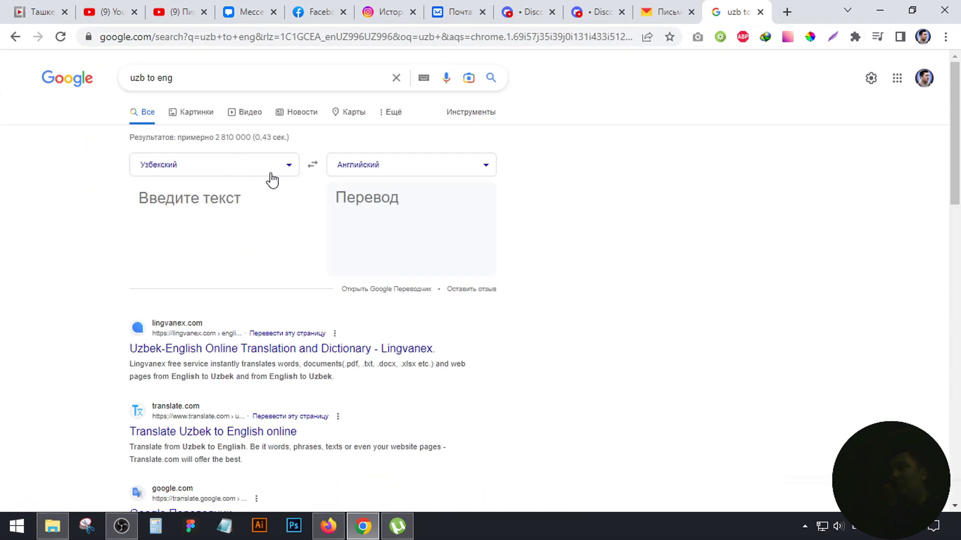
text(erkak)
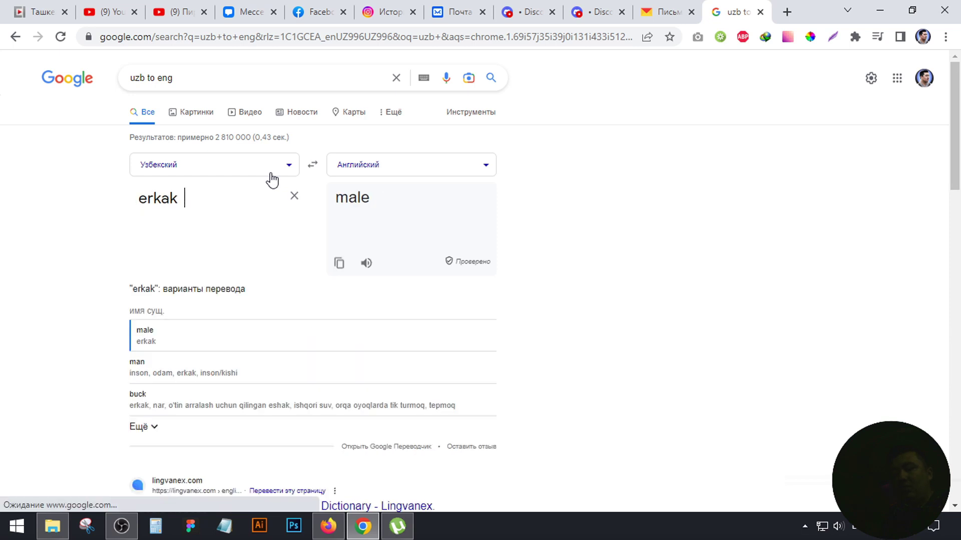
text(  kishi oyna )
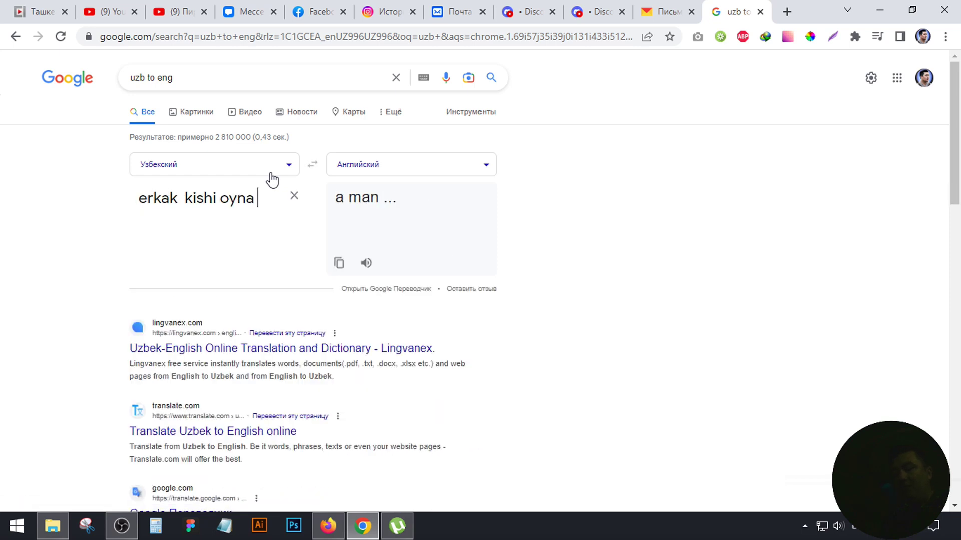
text(yonid)
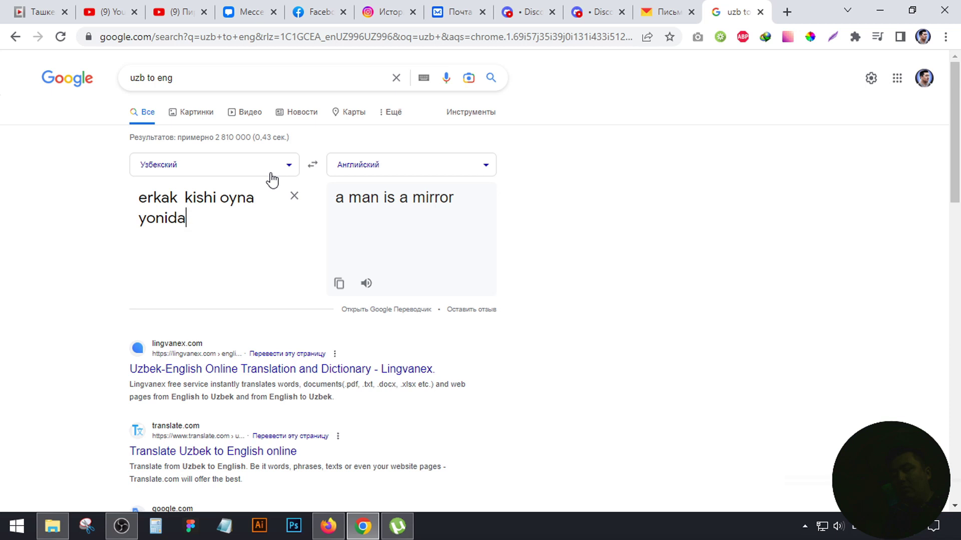
text(a kofe ichib turibdi)
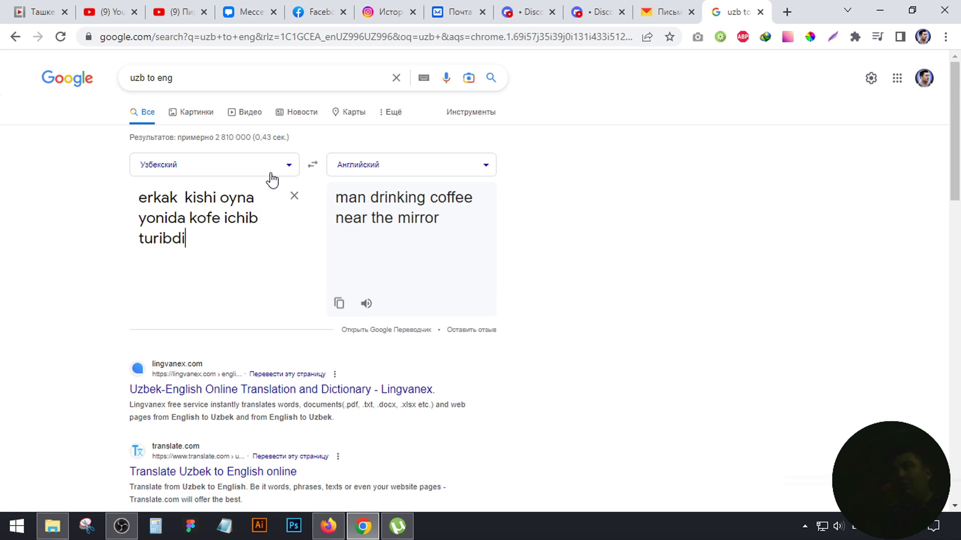
- Return to the newbies-115 room, then compare the generation allowances of the Basic, Standard and Pro plans on Midjourney's subscription page
click(525, 11)
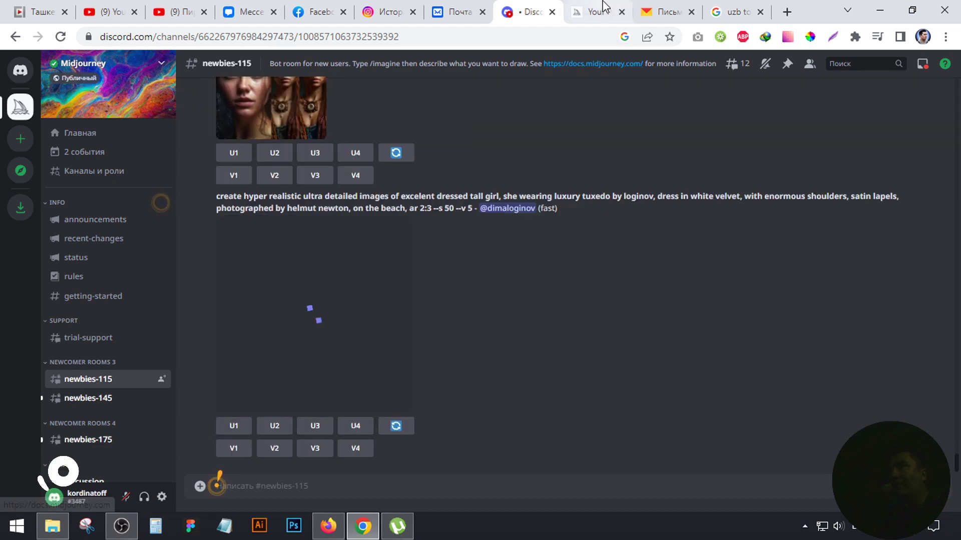
click(598, 11)
scroll(211, 231, down, 1)
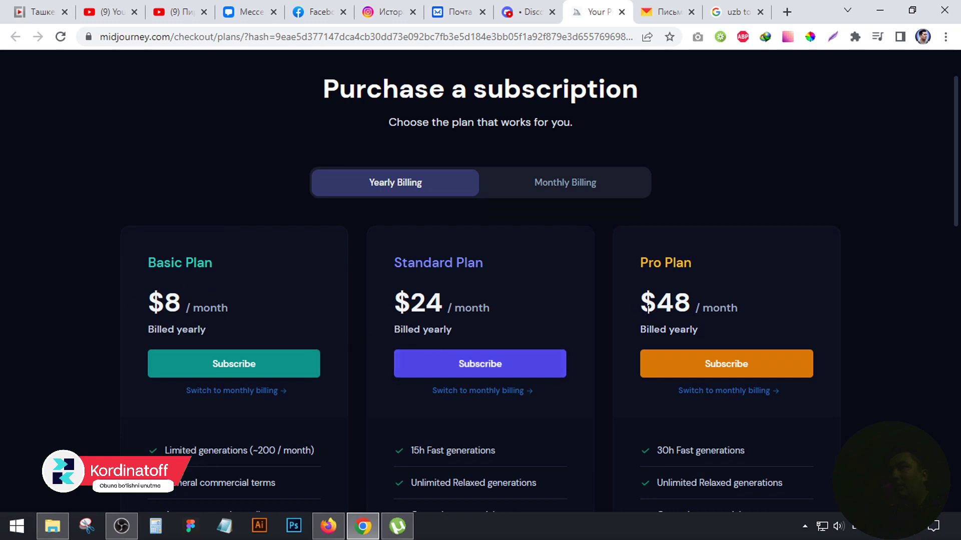
scroll(916, 205, down, 1)
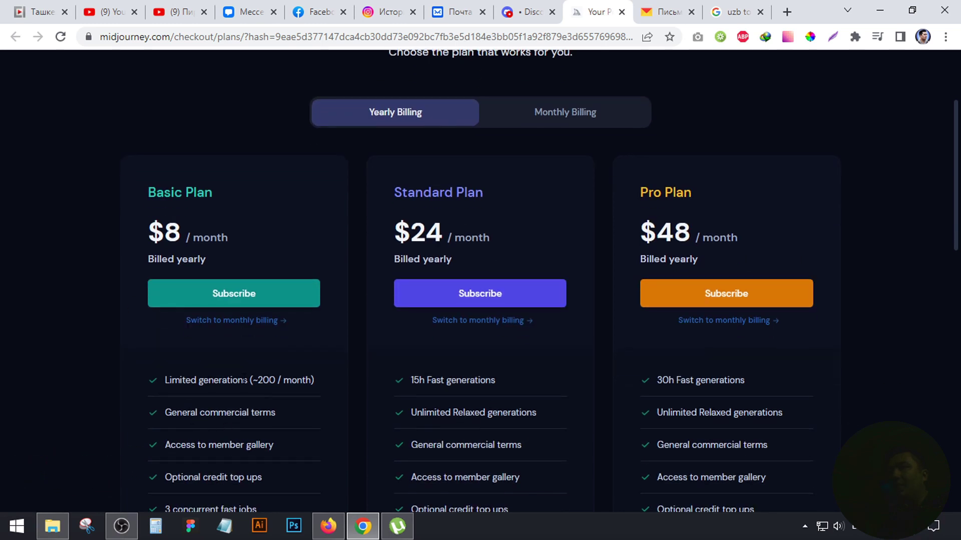
drag(312, 380, 262, 381)
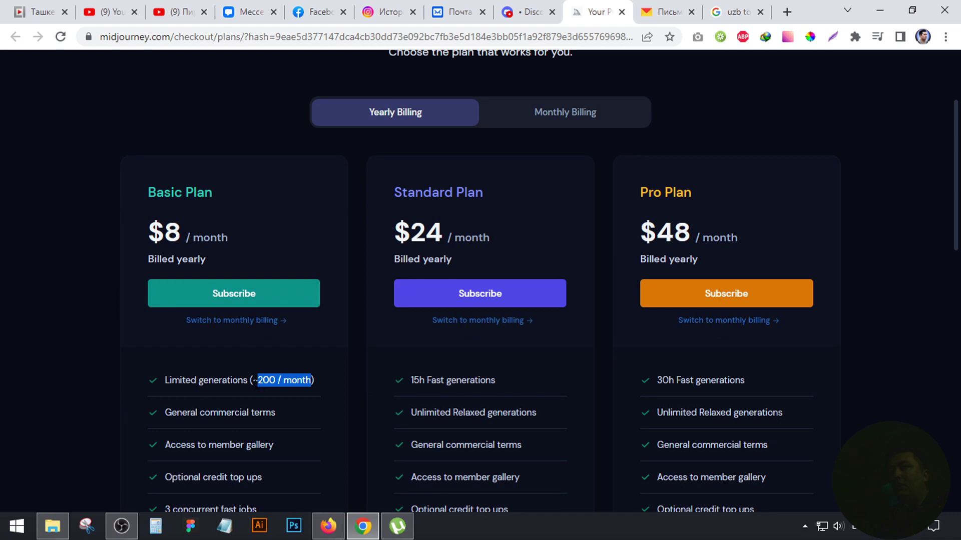
drag(411, 381, 513, 380)
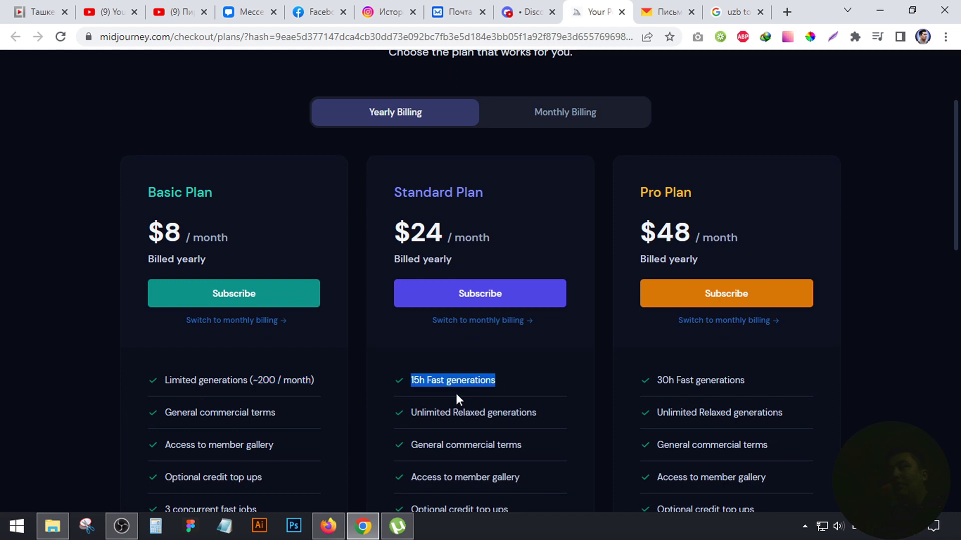
scroll(550, 350, down, 1)
scroll(639, 324, up, 1)
scroll(682, 330, down, 1)
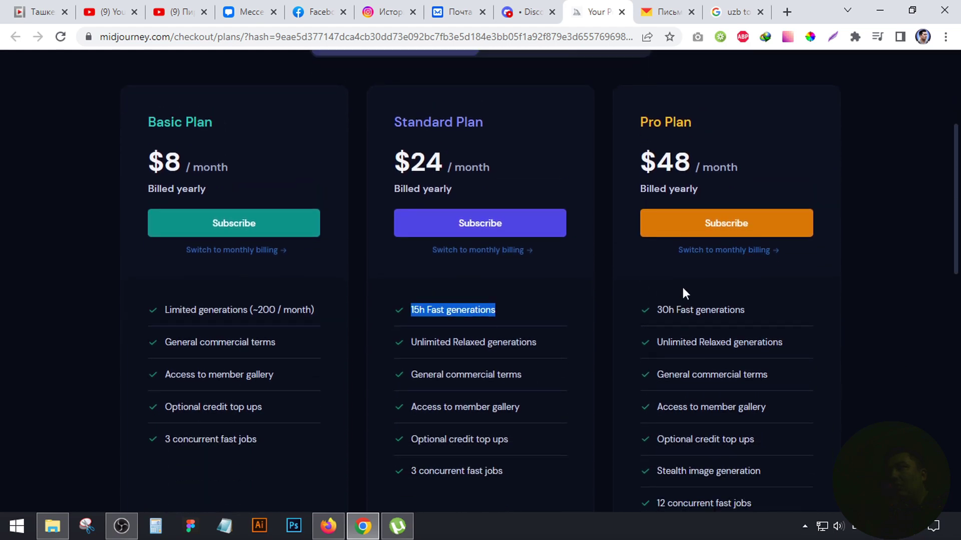
drag(656, 310, 755, 311)
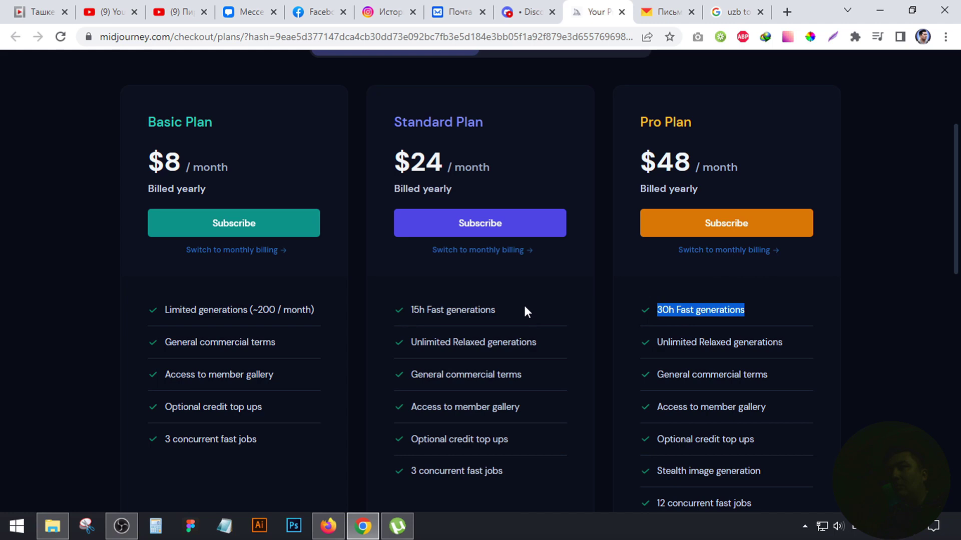
scroll(515, 358, down, 5)
scroll(525, 346, up, 10)
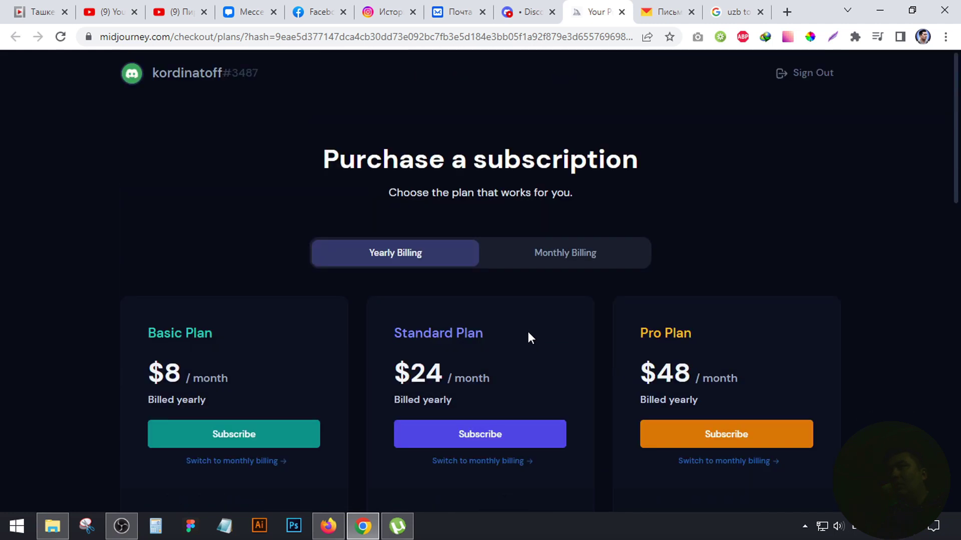
- Switch back to Discord and open the Midjourney Bot direct messages at the earlier "Beautiful woman and man with desktop computer" results
click(523, 11)
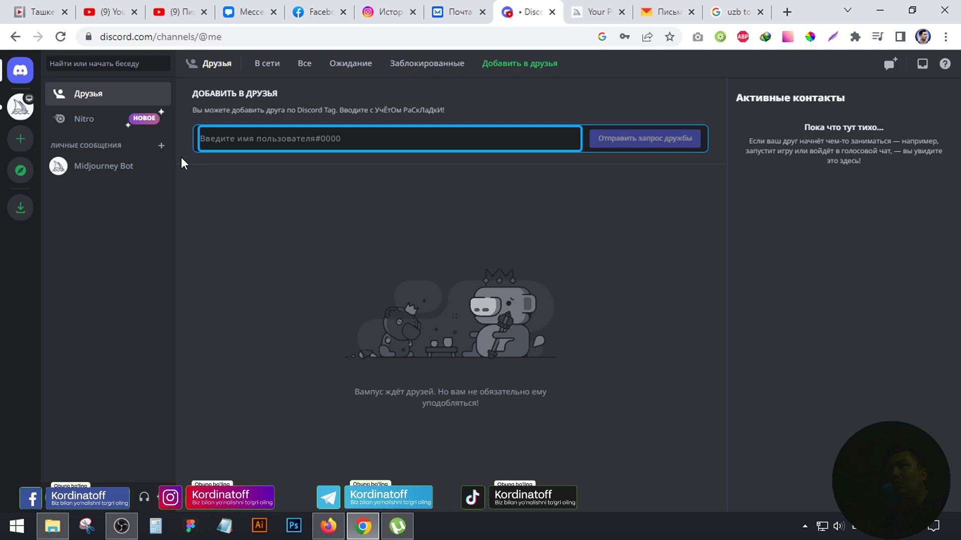
click(22, 73)
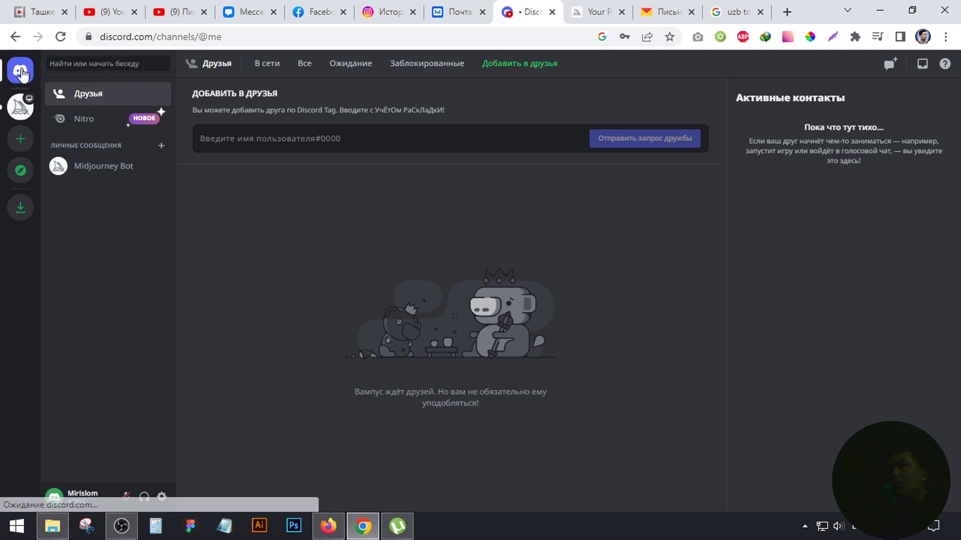
click(92, 168)
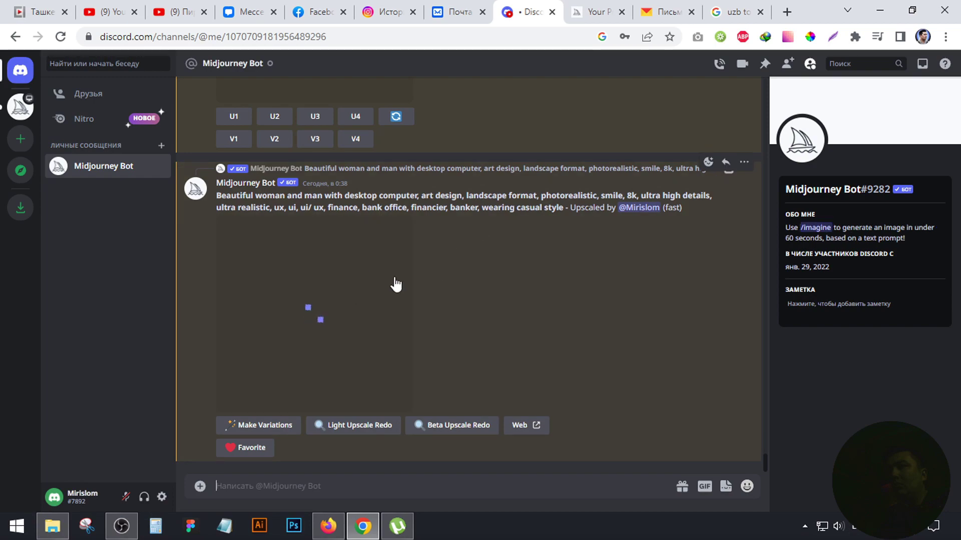
scroll(456, 301, up, 10)
scroll(464, 295, up, 3)
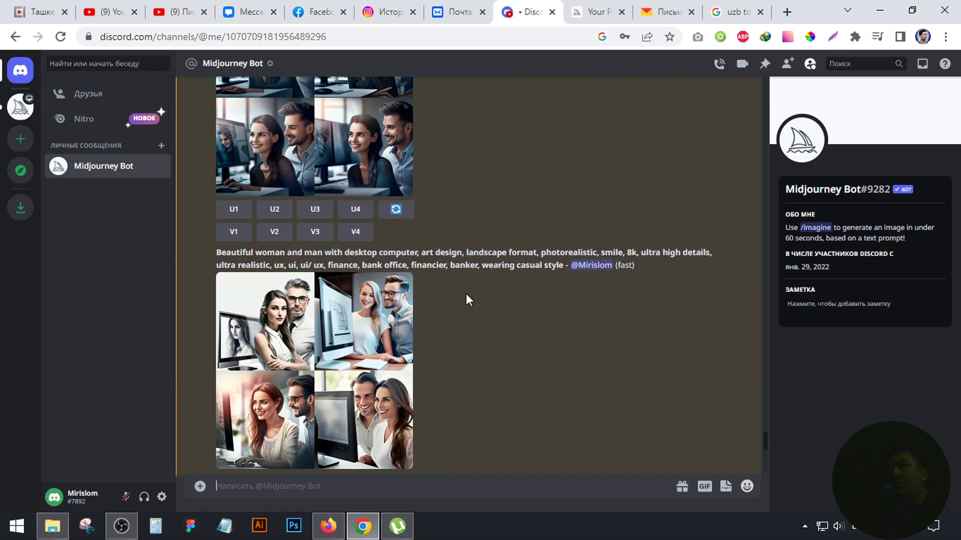
- Read through the "Beautiful woman and man with desktop computer" prompt and view its four-image result grid enlarged
drag(217, 252, 415, 252)
click(471, 252)
drag(488, 265, 562, 265)
click(498, 257)
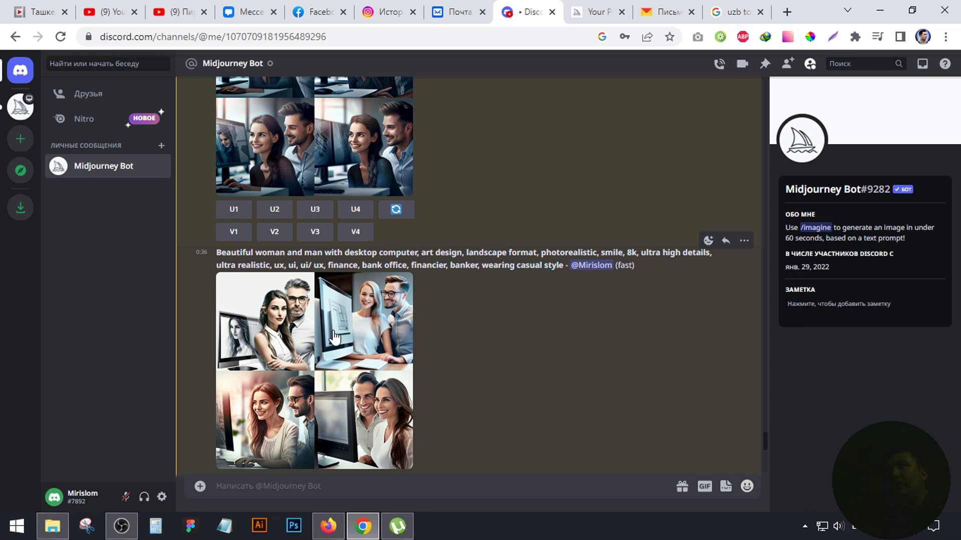
click(331, 356)
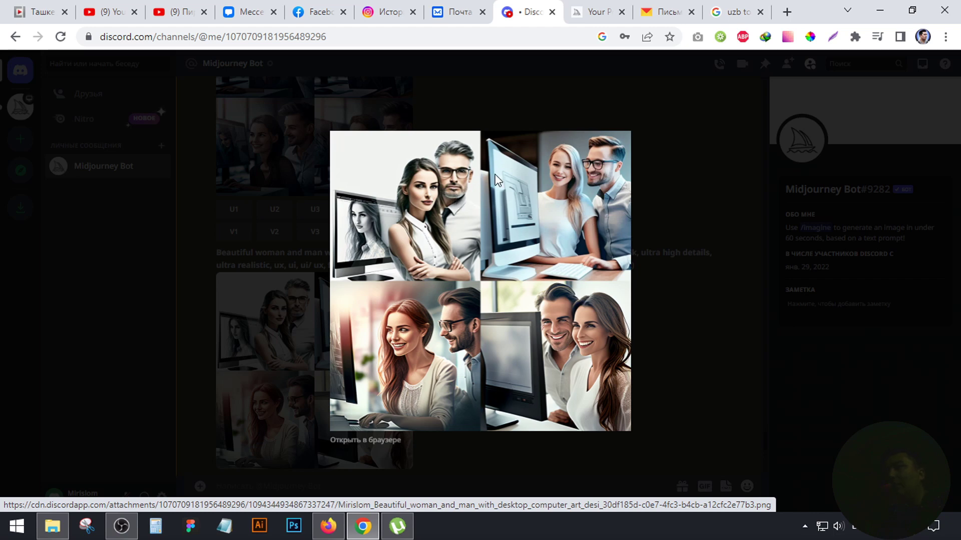
click(693, 260)
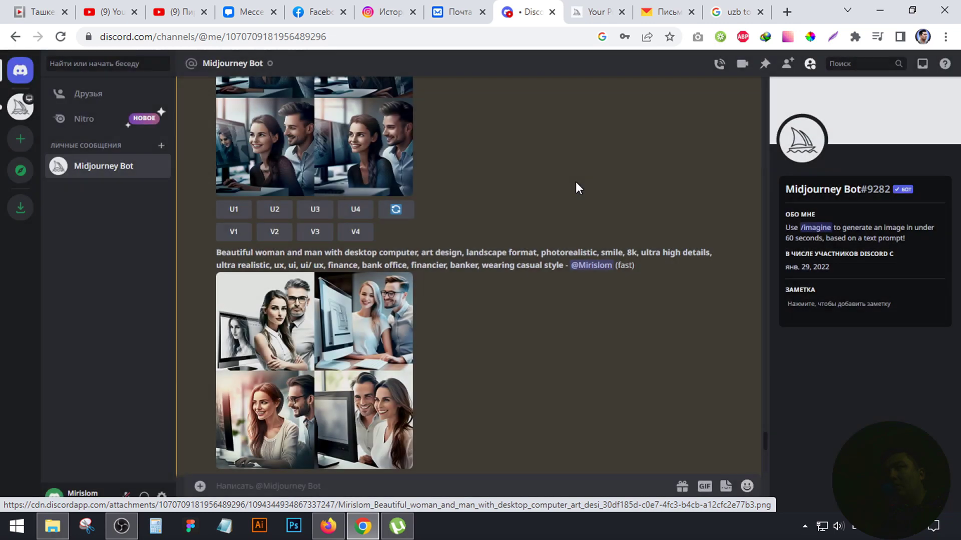
- Examine the upscale and variation options below the original four-image grid, enlarging the grid again to match them to its images
scroll(575, 183, down, 5)
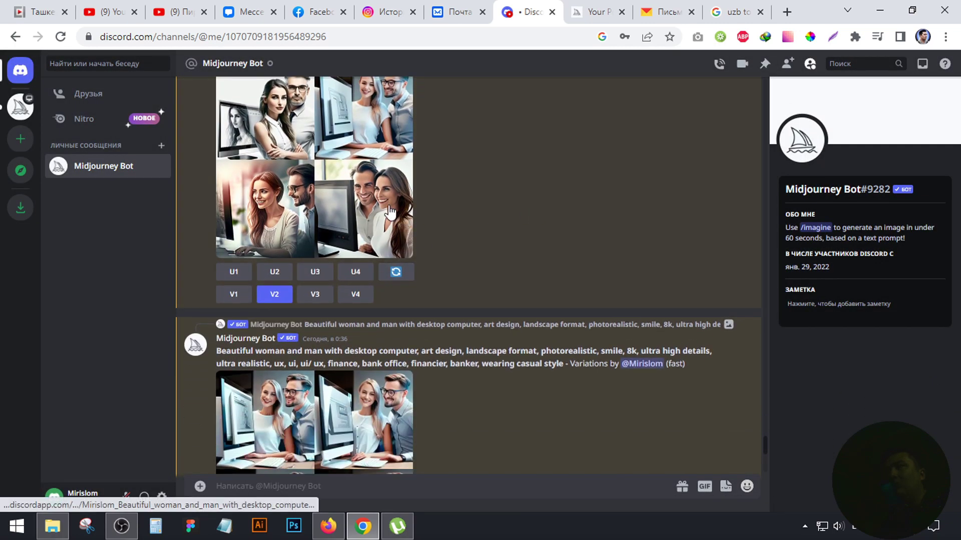
scroll(395, 235, up, 2)
click(368, 283)
click(631, 258)
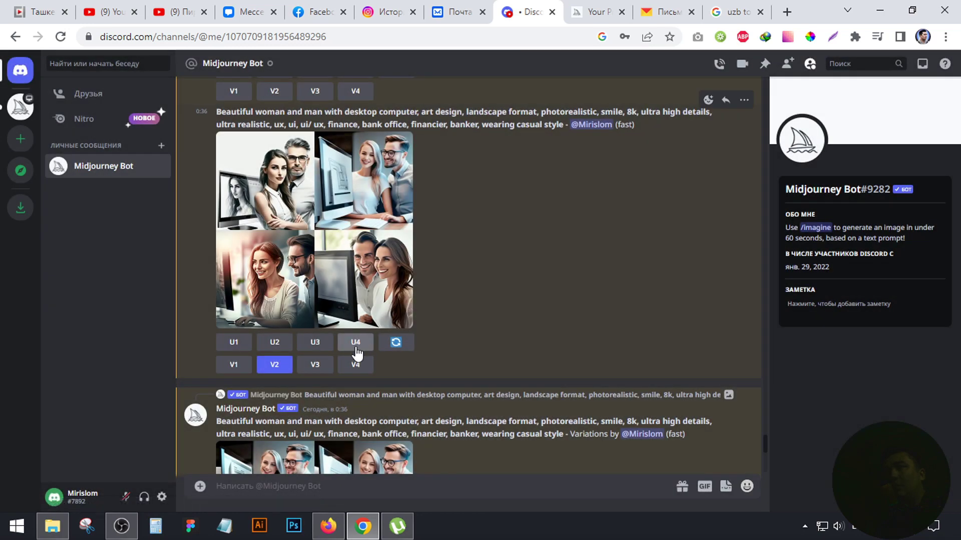
click(387, 285)
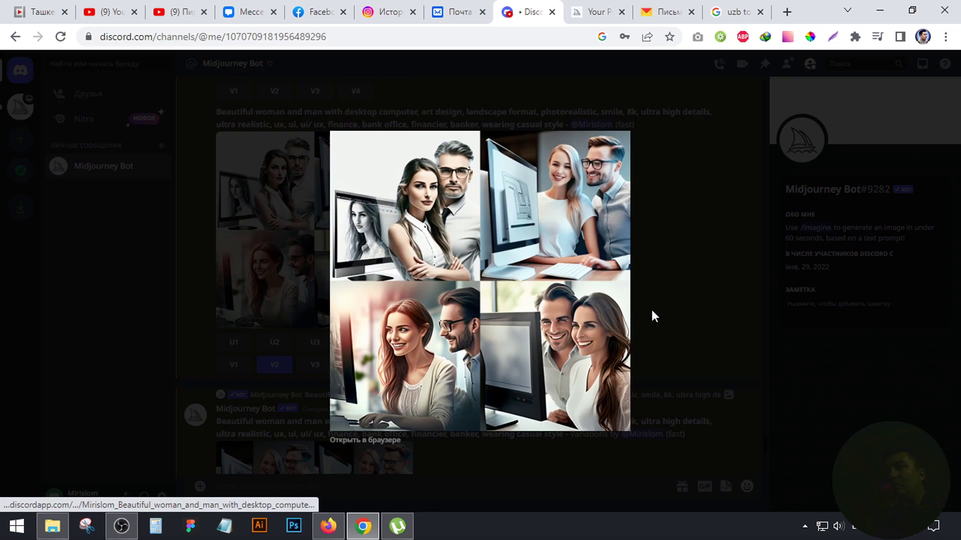
click(680, 273)
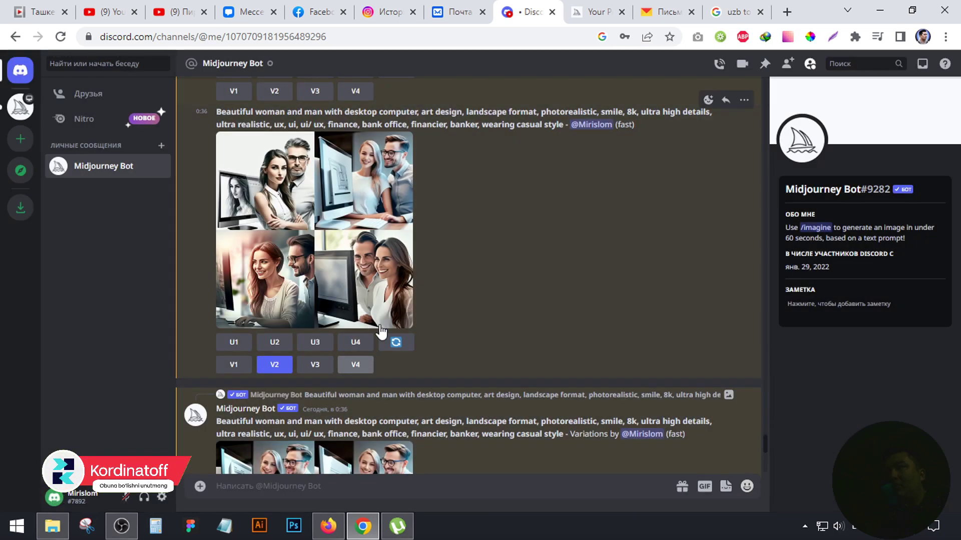
- View the grid of variations made from the second image at enlarged size and close the preview
scroll(370, 263, down, 3)
scroll(484, 240, down, 1)
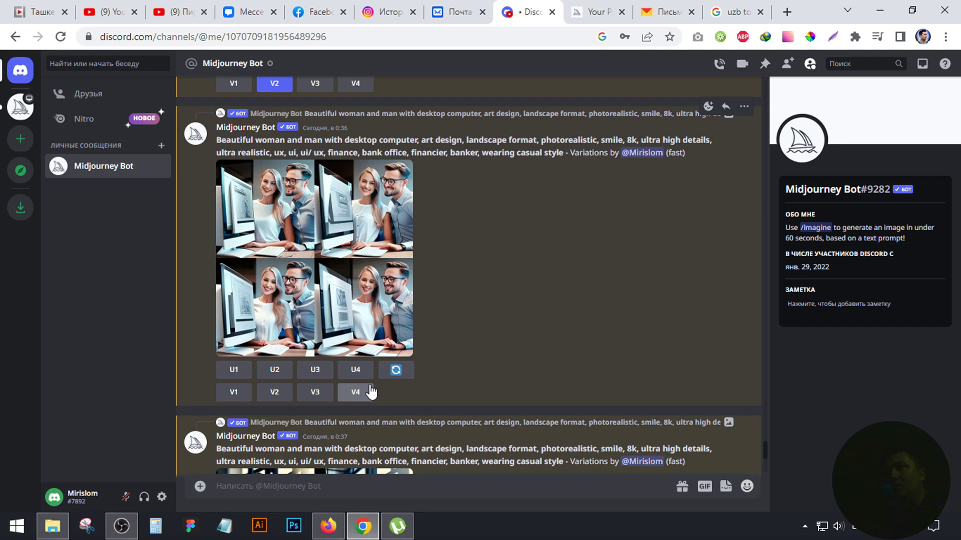
click(345, 303)
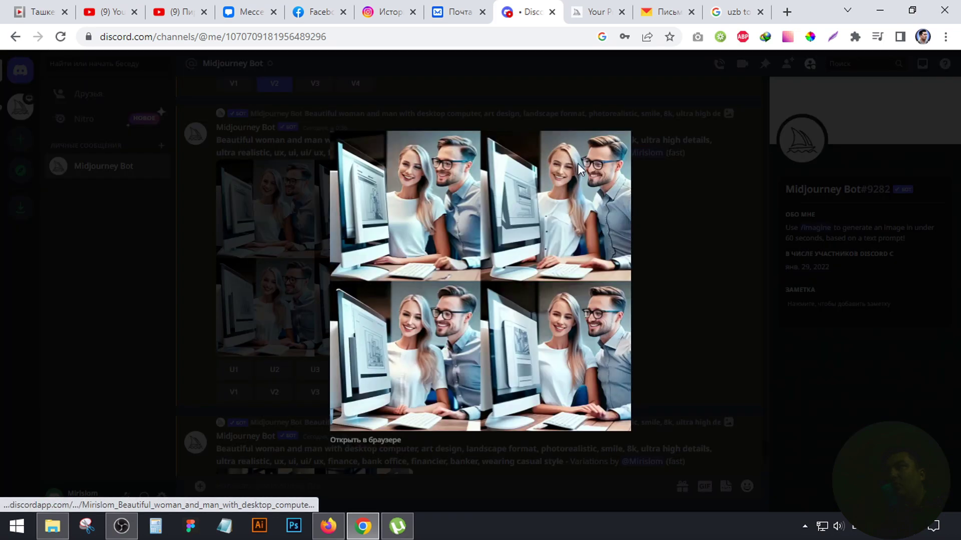
click(670, 252)
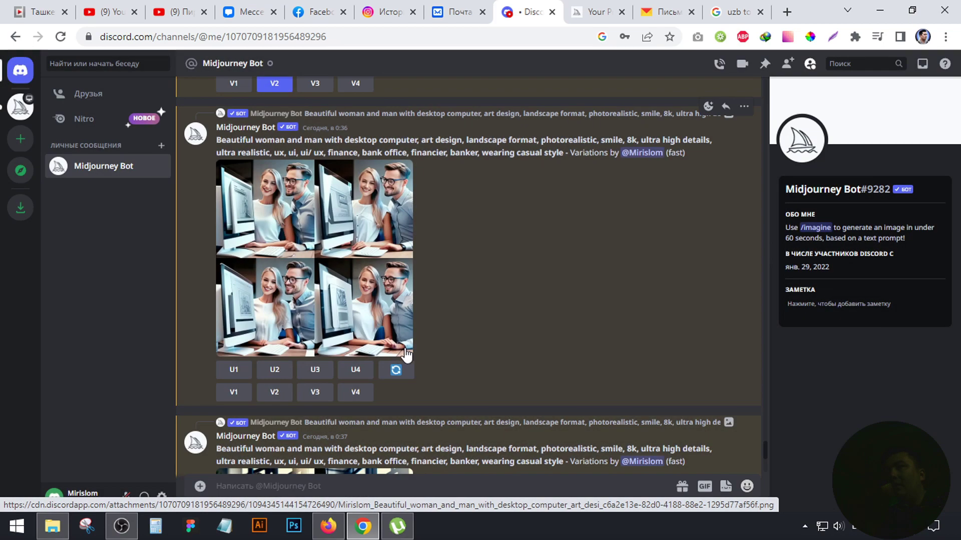
- Open the upscaled image of the woman and man at the desktop computer on the Midjourney website, accepting the external link
scroll(523, 247, down, 10)
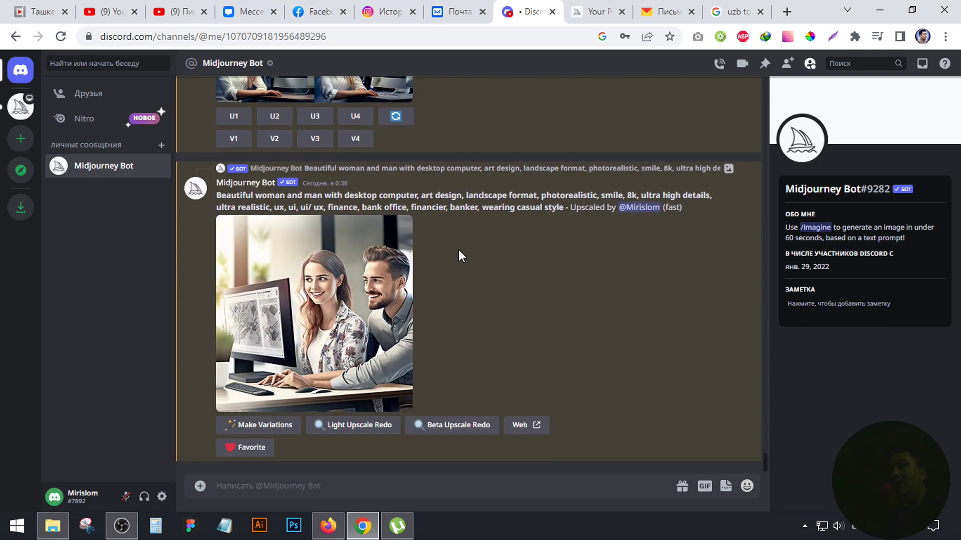
click(518, 426)
click(557, 342)
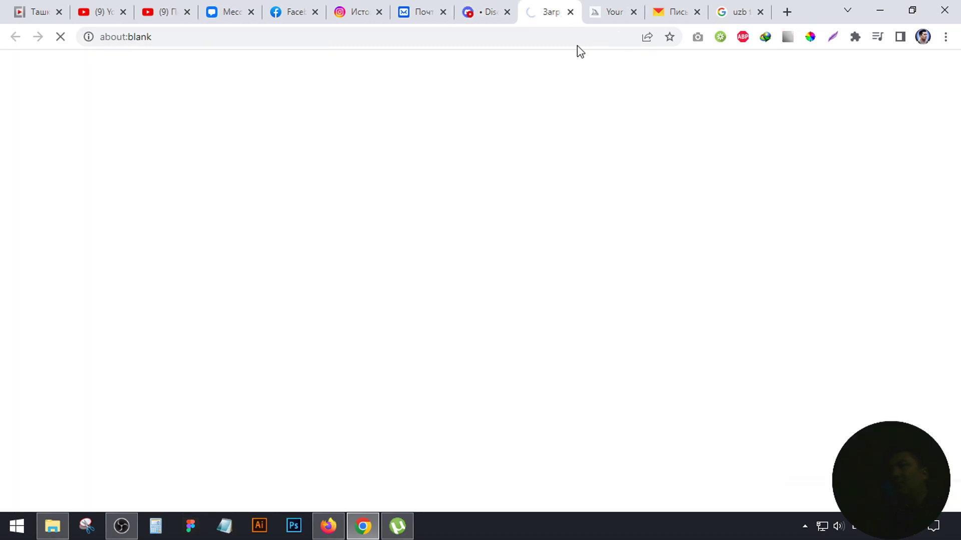
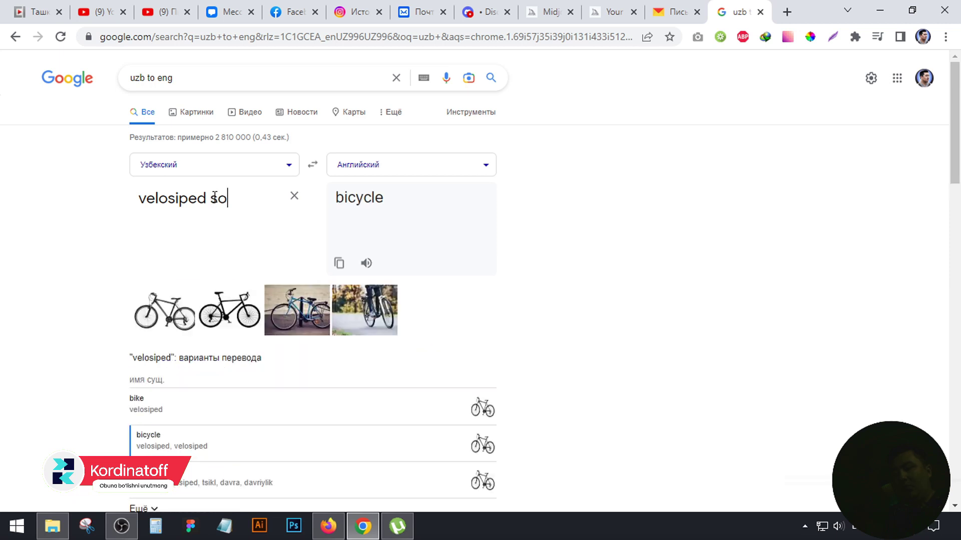
- Translate "velosiped sotish uchun chiroyli zamonaviy web sayt" from Uzbek to English and copy the translation
text(n web sayt)
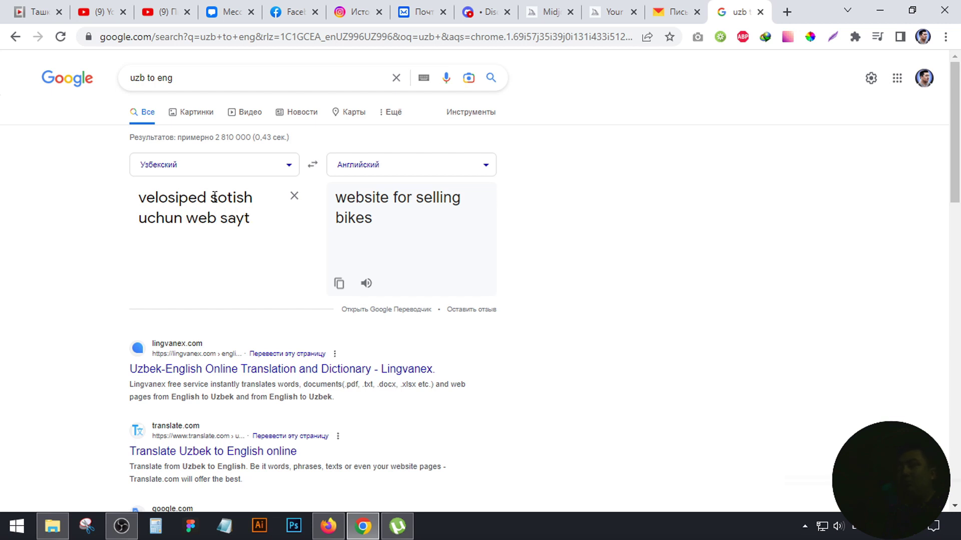
text(chiroyli z)
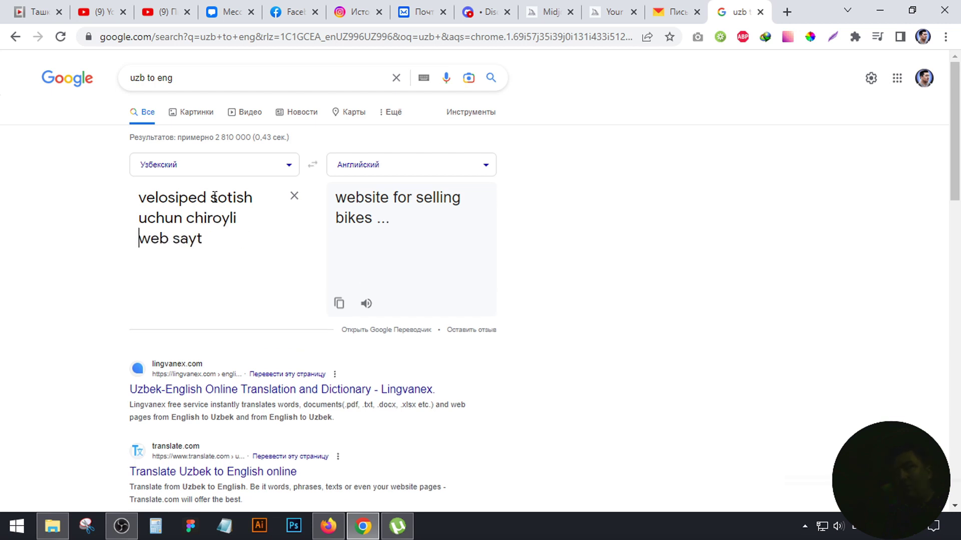
text(am)
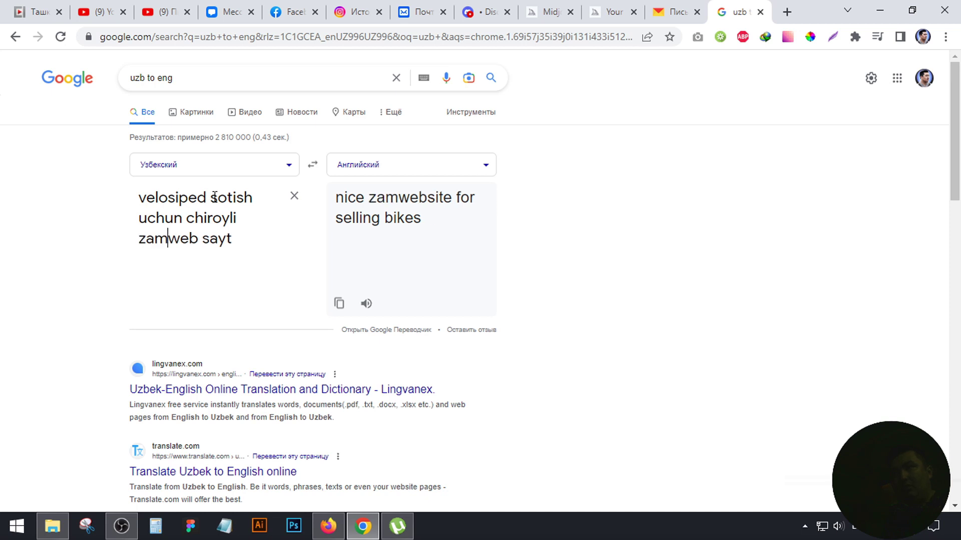
text(onaviy)
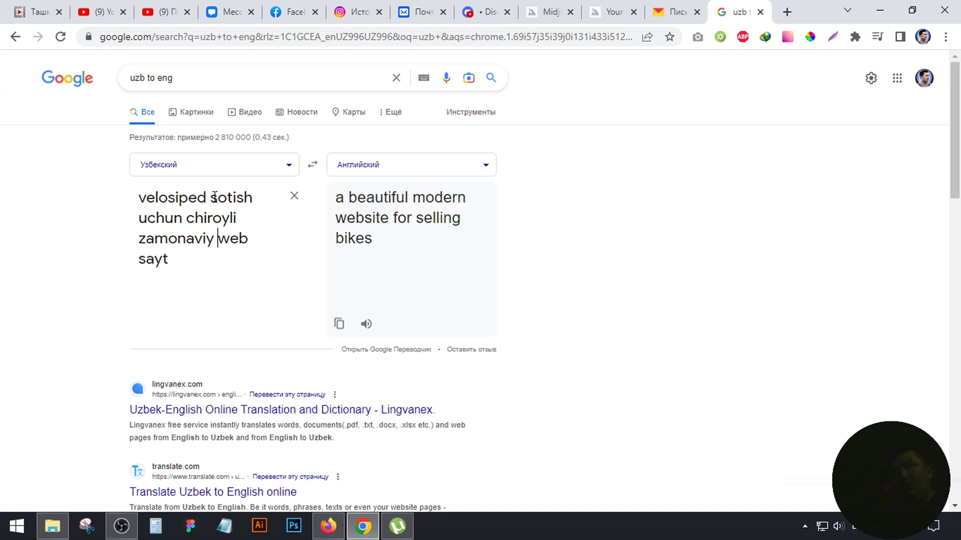
click(339, 323)
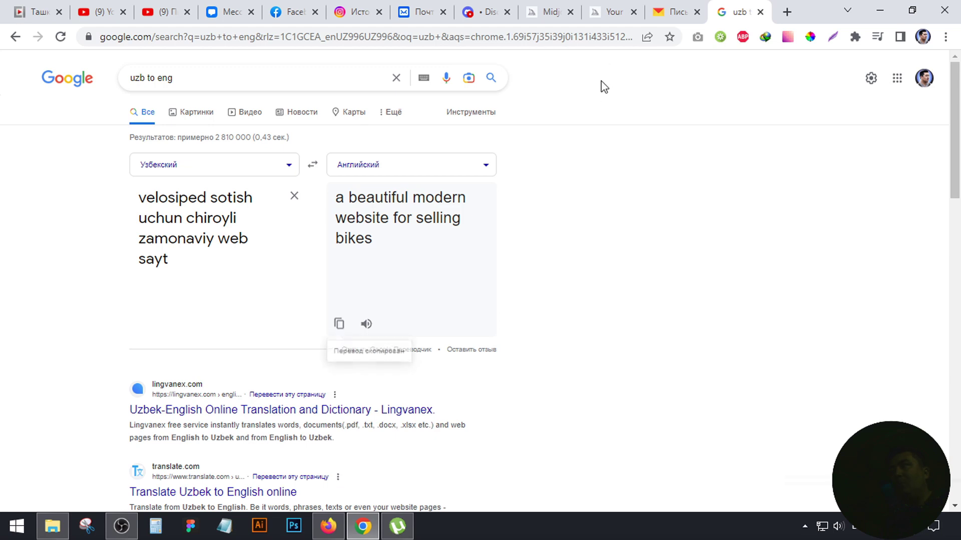
- Return to the Midjourney Bot chat in Discord and start an /imagine prompt with the copied text "a beautiful modern website for selling bikes"
click(548, 12)
click(603, 12)
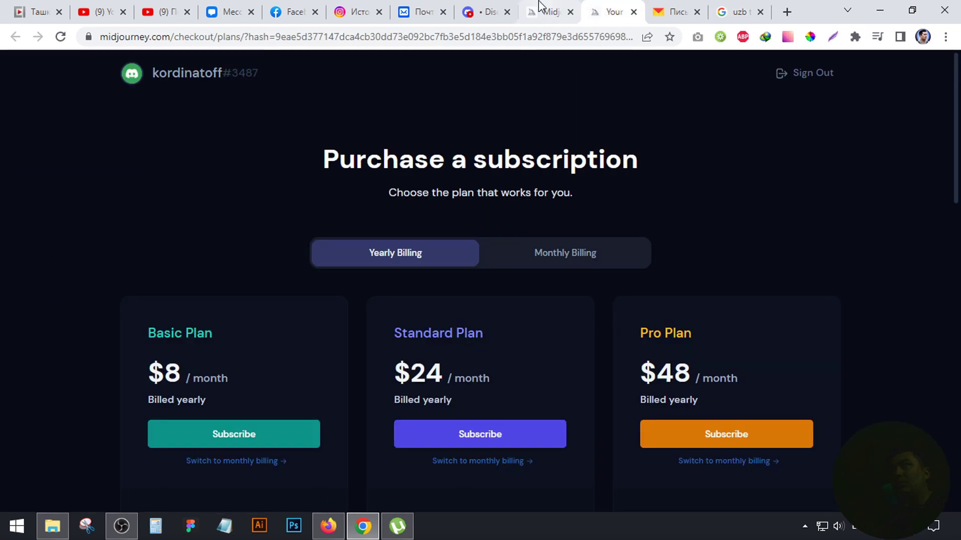
click(481, 12)
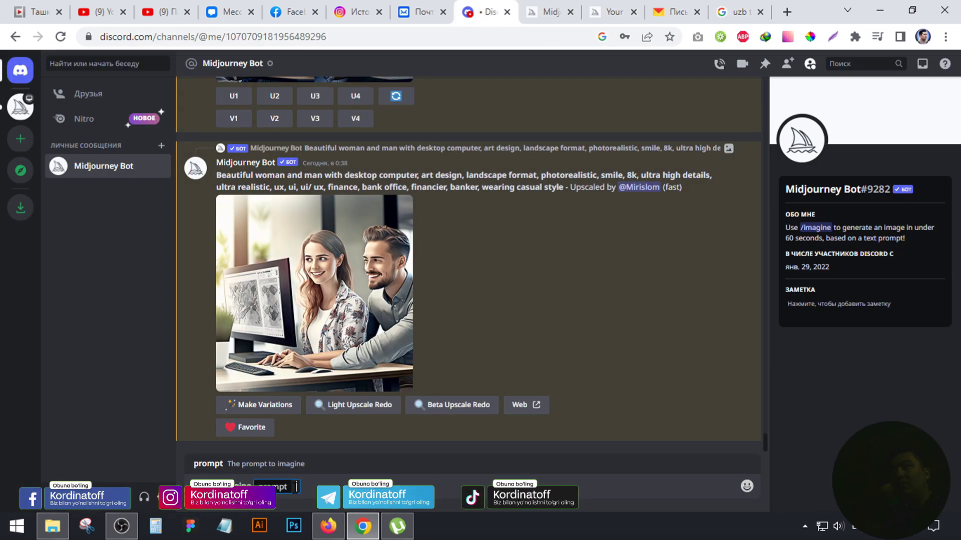
key(BackSpace)
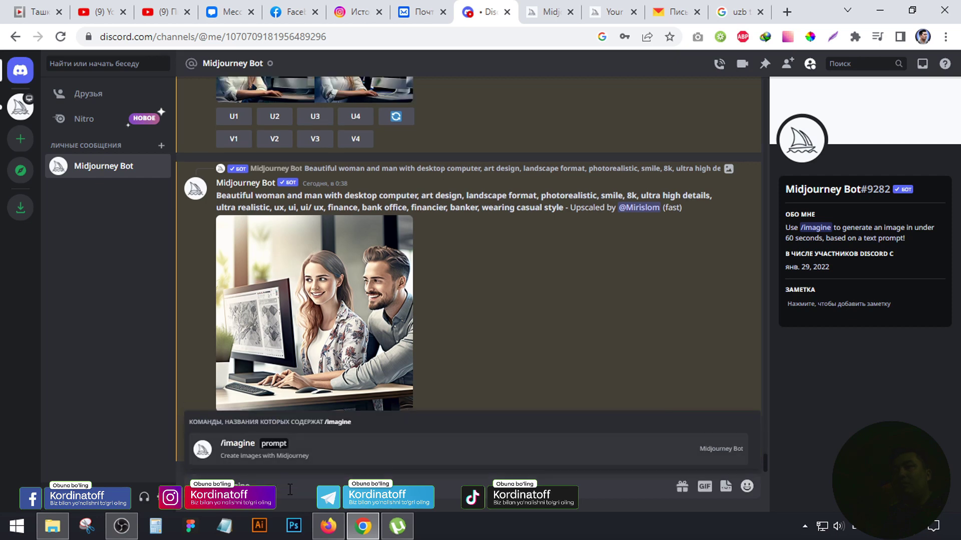
key(BackSpace)
key(BackSpace)
key(BackSpace)
key(BackSpace)
key(BackSpace)
key(BackSpace)
key(BackSpace)
key(BackSpace)
text(/)
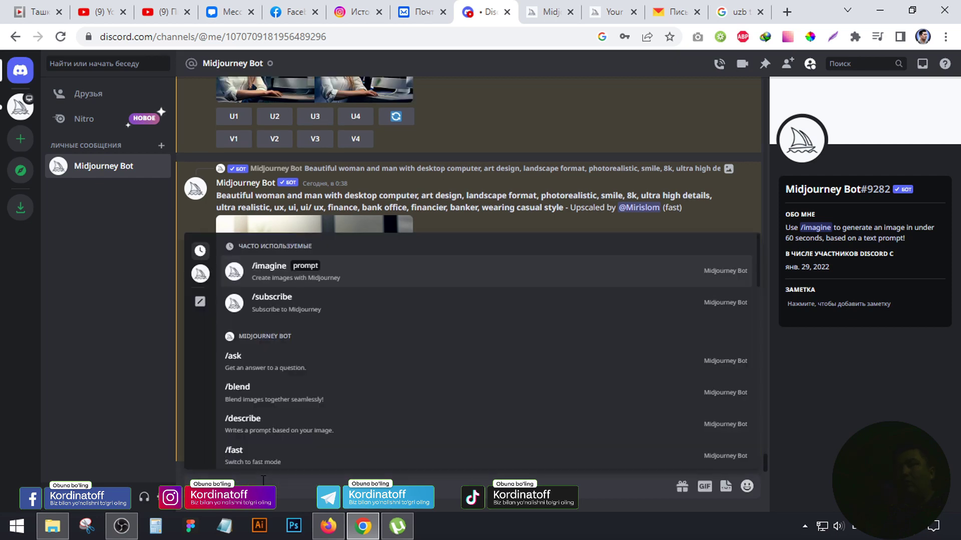
click(260, 270)
key(ctrl+v)
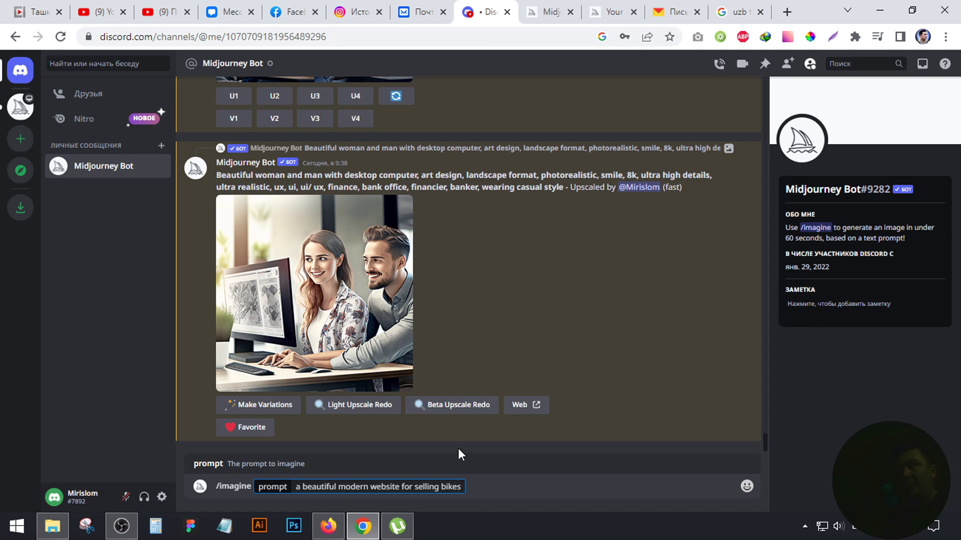
- Extend the prompt with ", ux ui, web design, colorful" and submit it to generate the images
text(, ux ui)
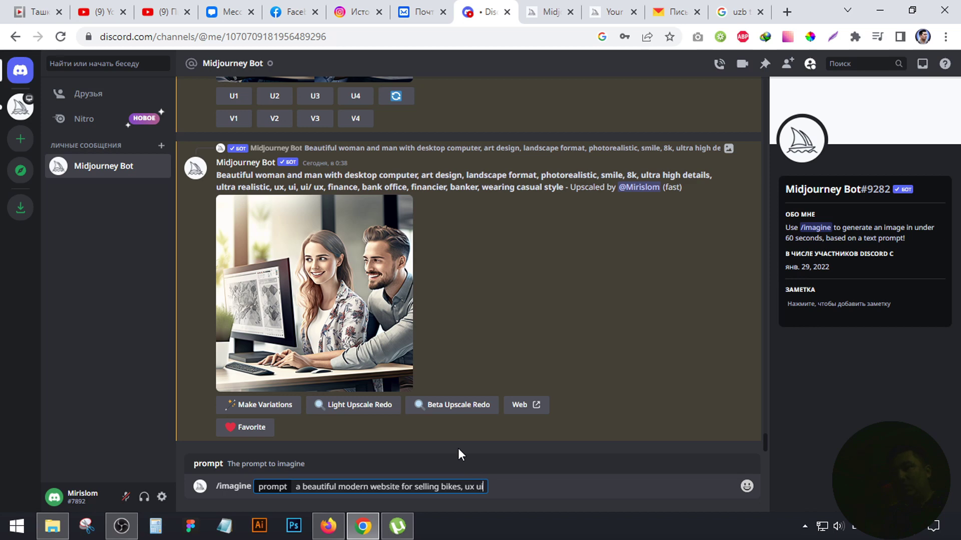
text(, web design,)
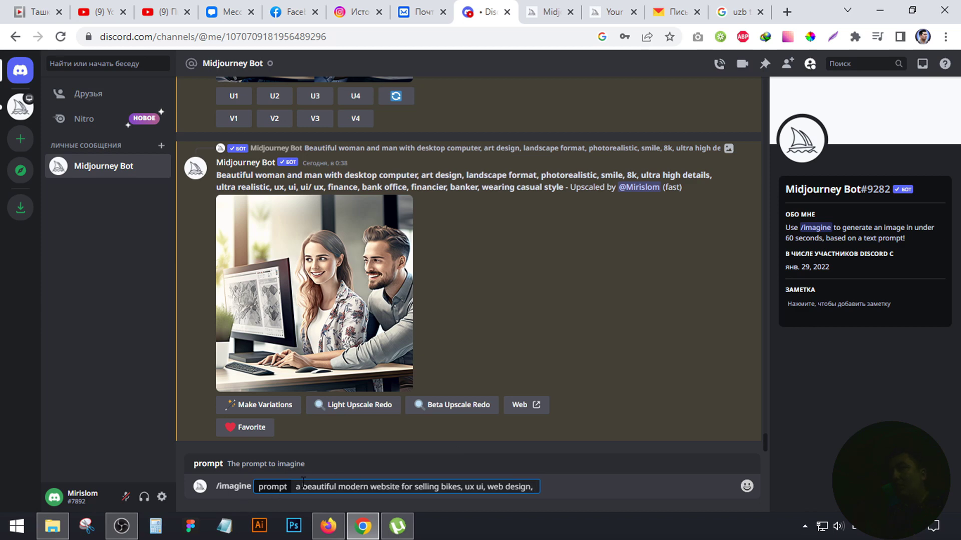
drag(296, 489, 462, 495)
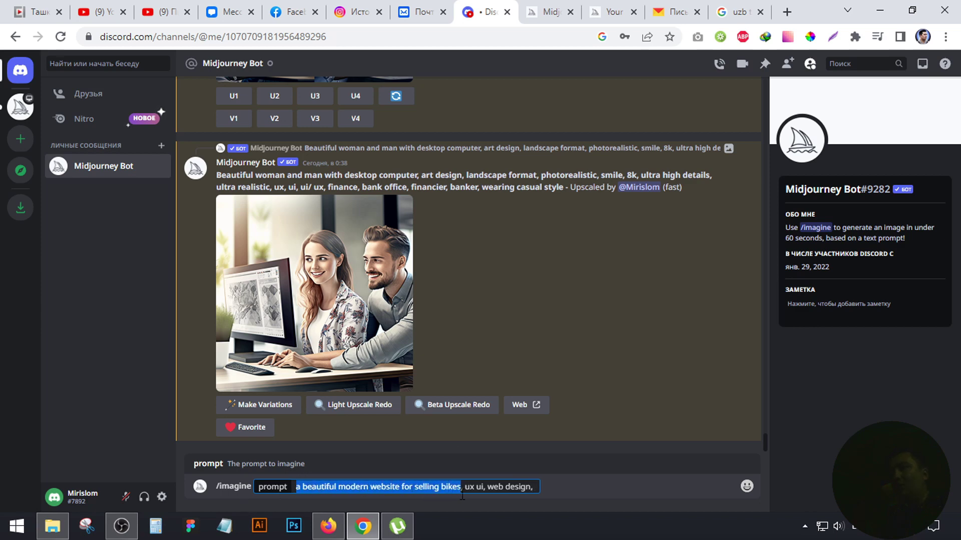
click(483, 487)
double_click(469, 488)
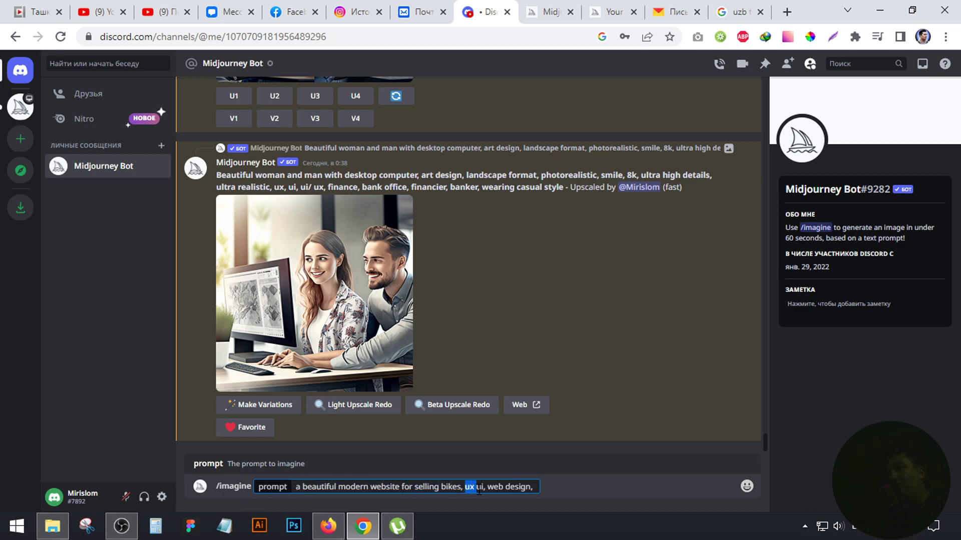
click(499, 488)
text(colorful)
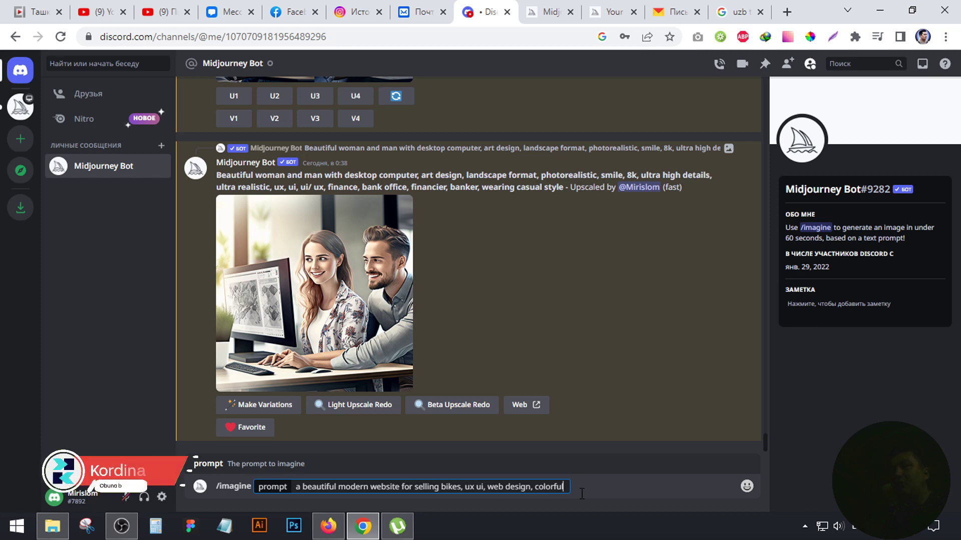
key(Return)
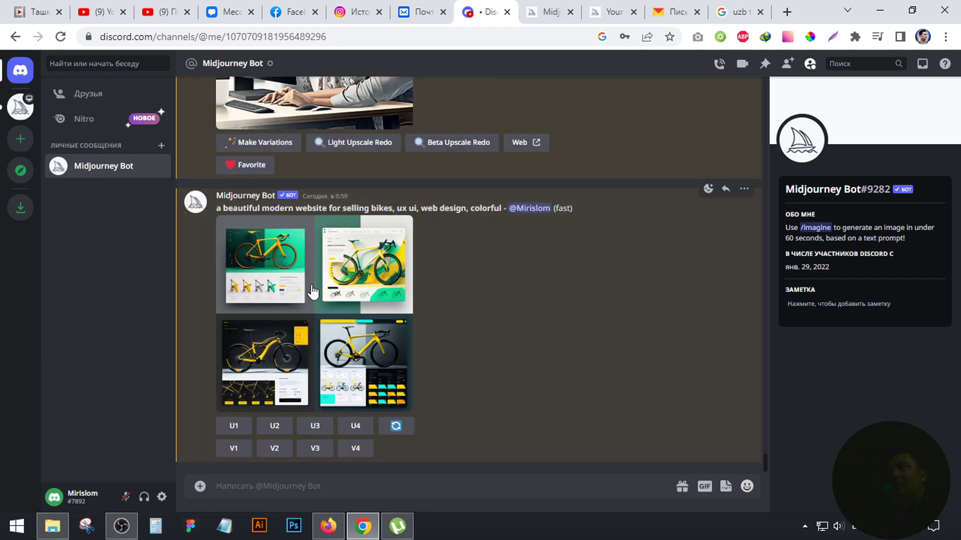
- View the generated bike website grid at enlarged size and copy the image to the clipboard
click(312, 286)
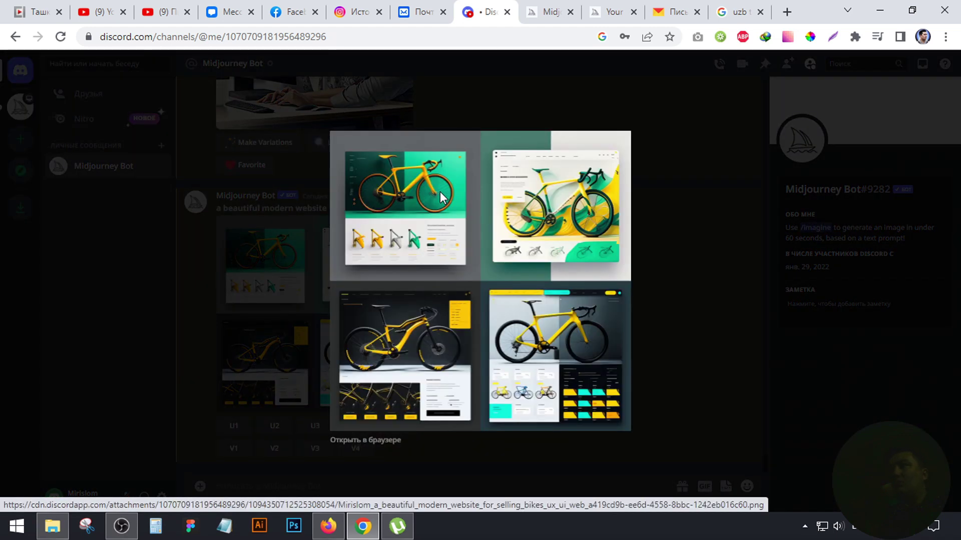
scroll(493, 244, up, 1)
right_click(445, 182)
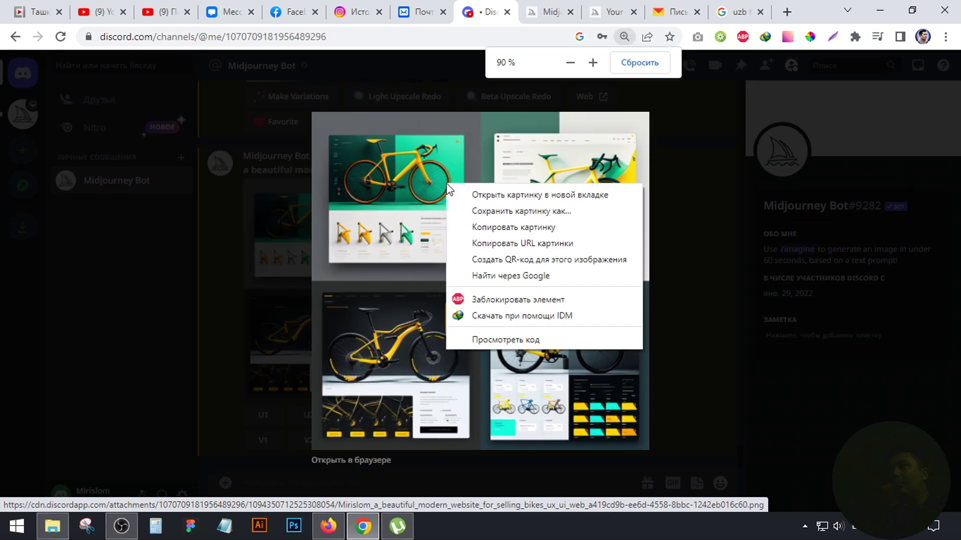
click(482, 225)
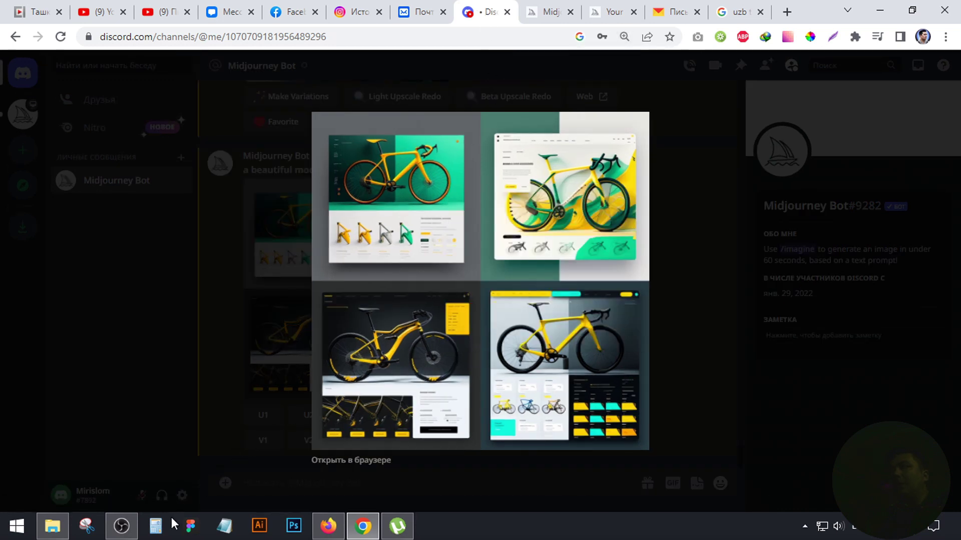
- Switch to Figma and paste the copied bike website grid onto an empty area of the kordinatoff file to inspect its designs
click(190, 525)
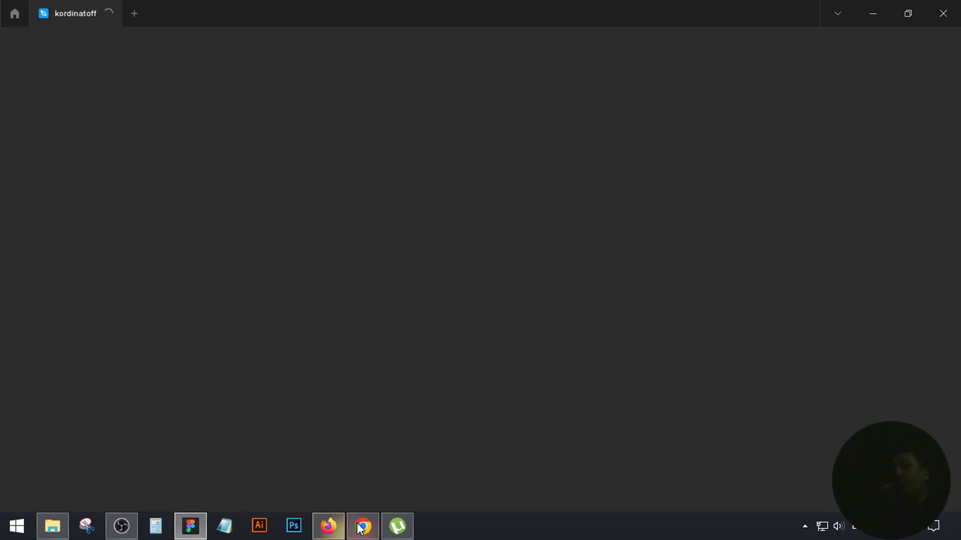
click(362, 526)
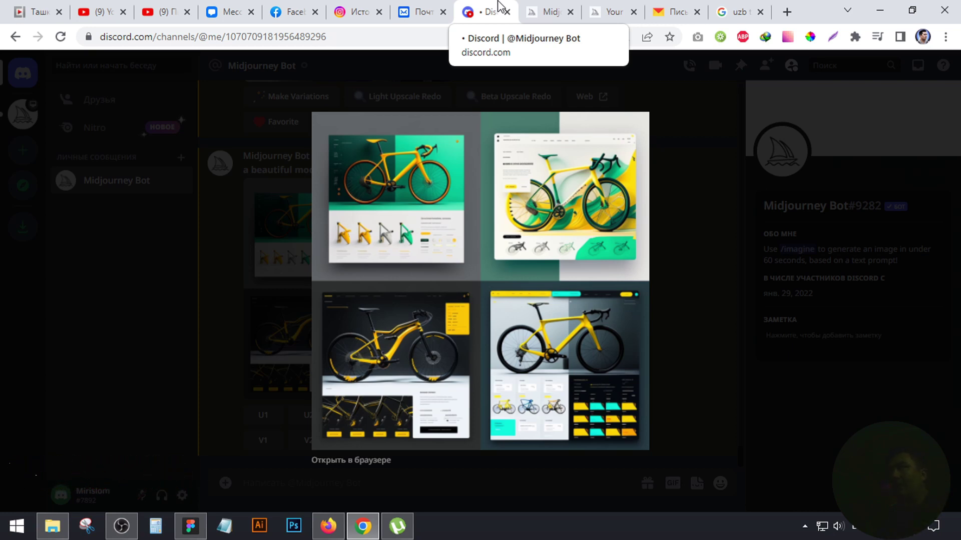
click(190, 526)
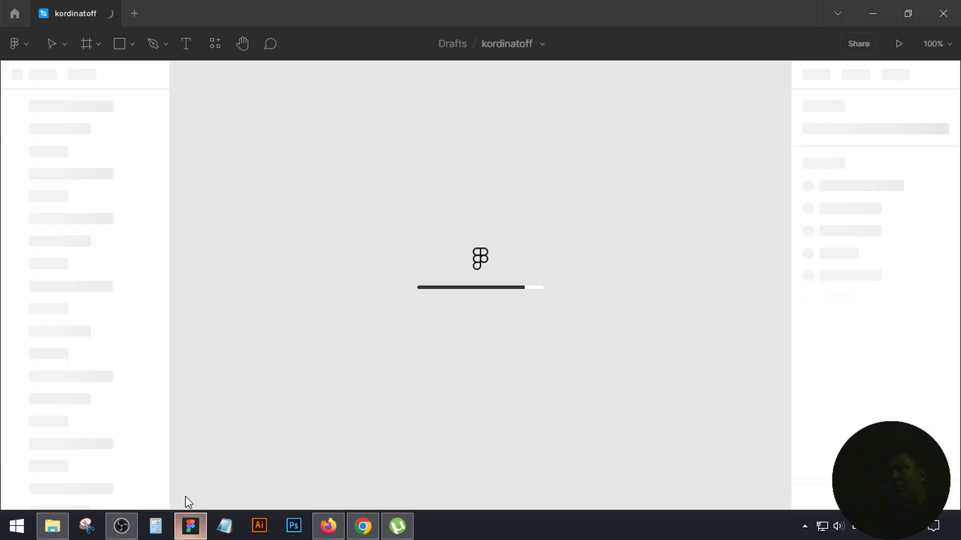
click(696, 464)
scroll(472, 318, down, 10)
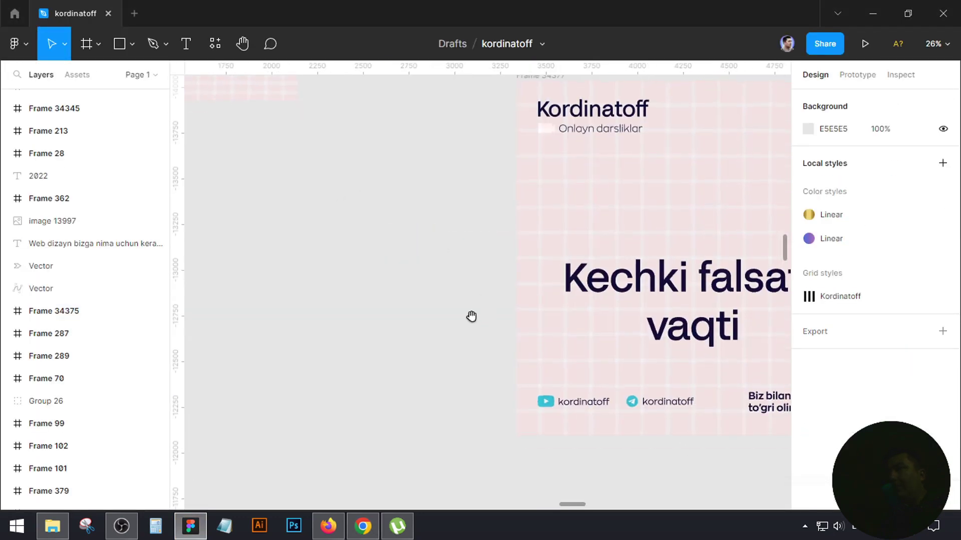
click(519, 281)
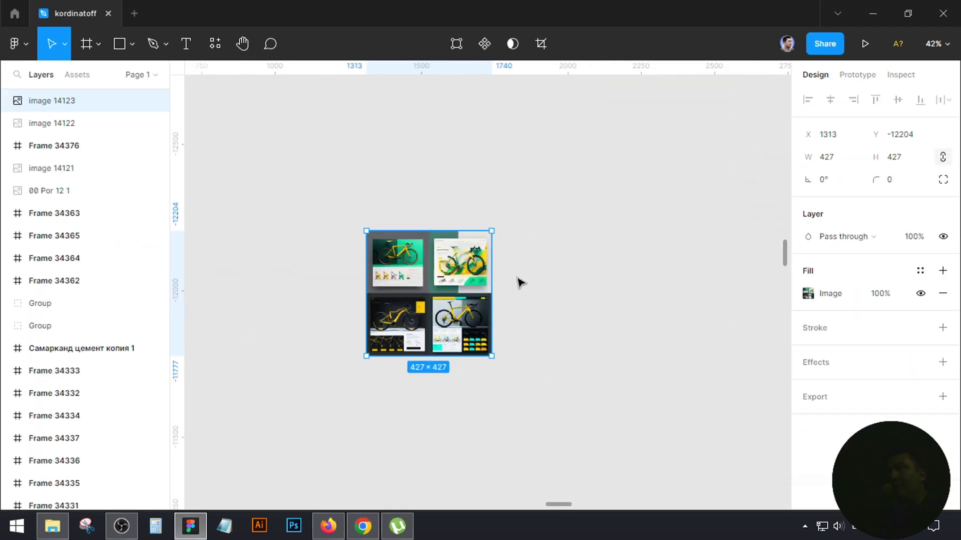
scroll(451, 280, up, 6)
scroll(429, 301, down, 5)
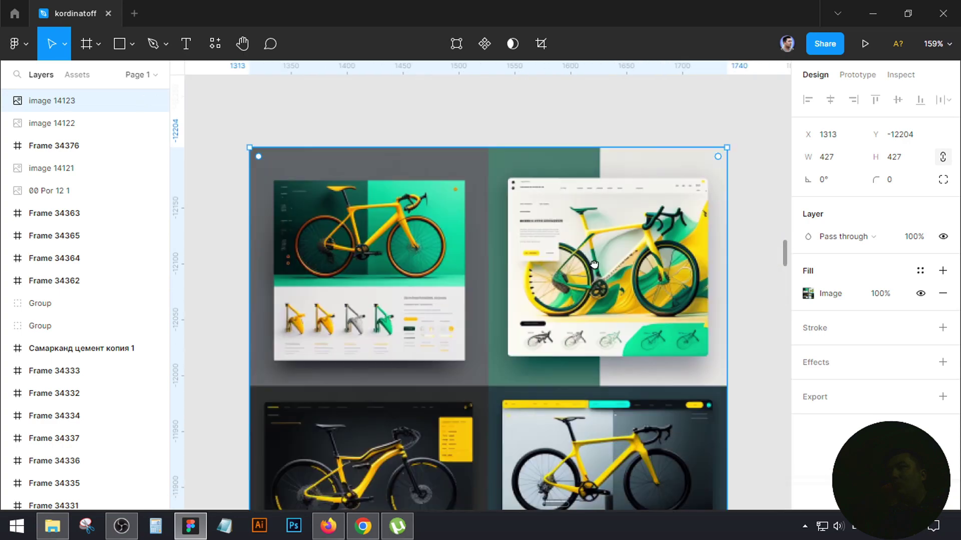
scroll(384, 171, up, 2)
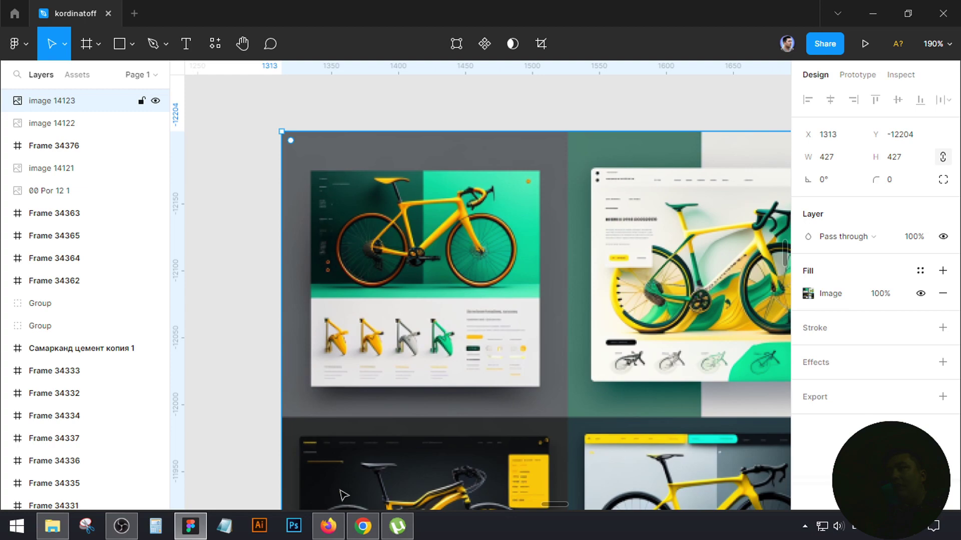
- Return to Discord, generate variations of the fourth bike website image, and view the new grid at enlarged size
click(363, 525)
click(699, 136)
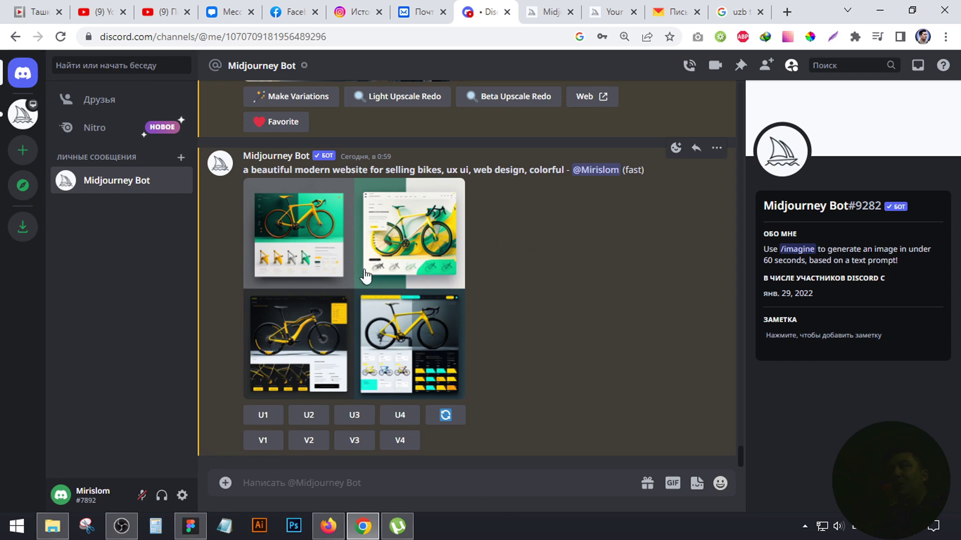
click(407, 444)
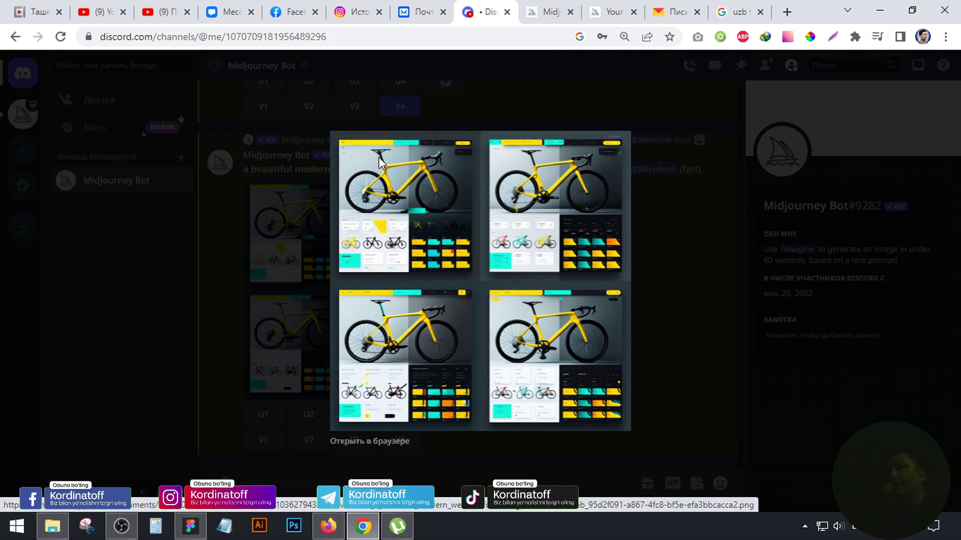
click(330, 253)
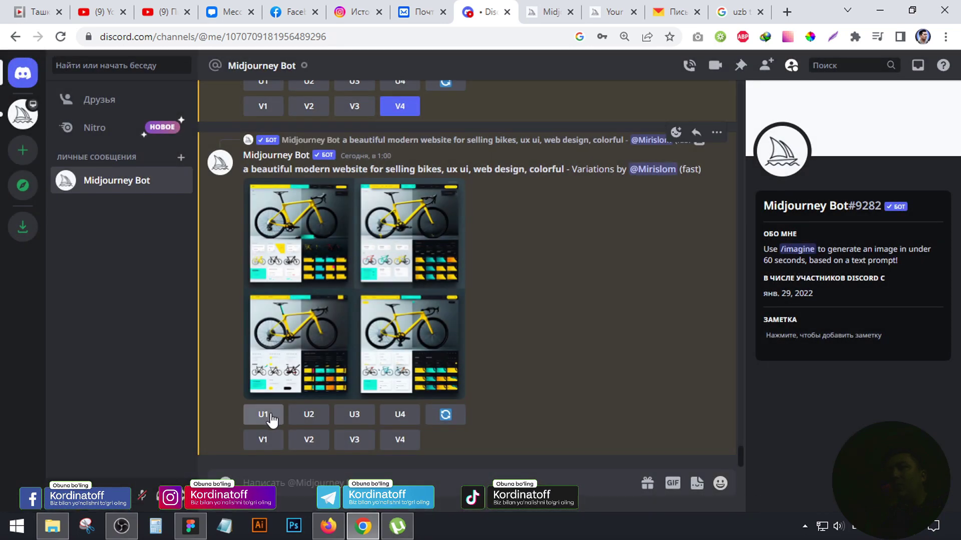
- Upscale the first image of the variations grid and open the result on the Midjourney website, accepting the external link
click(270, 415)
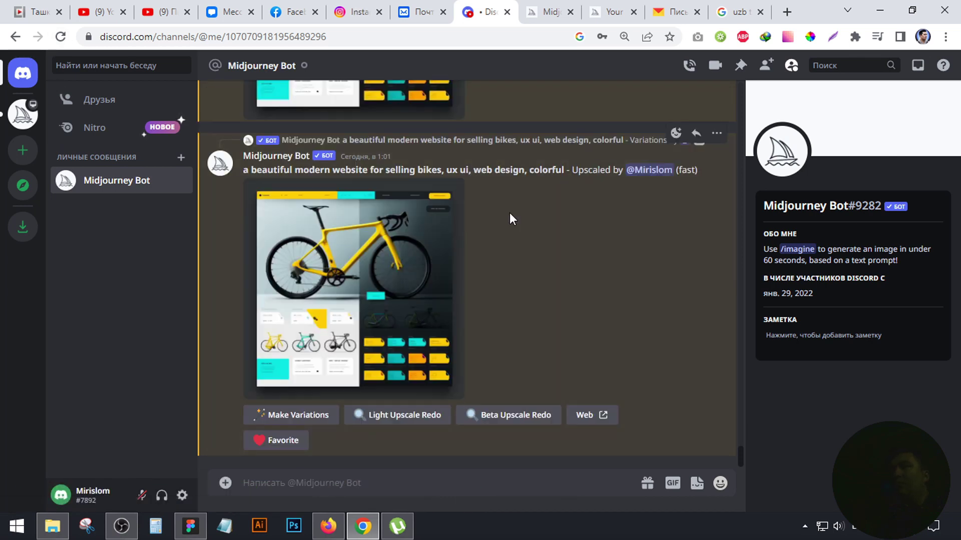
click(589, 415)
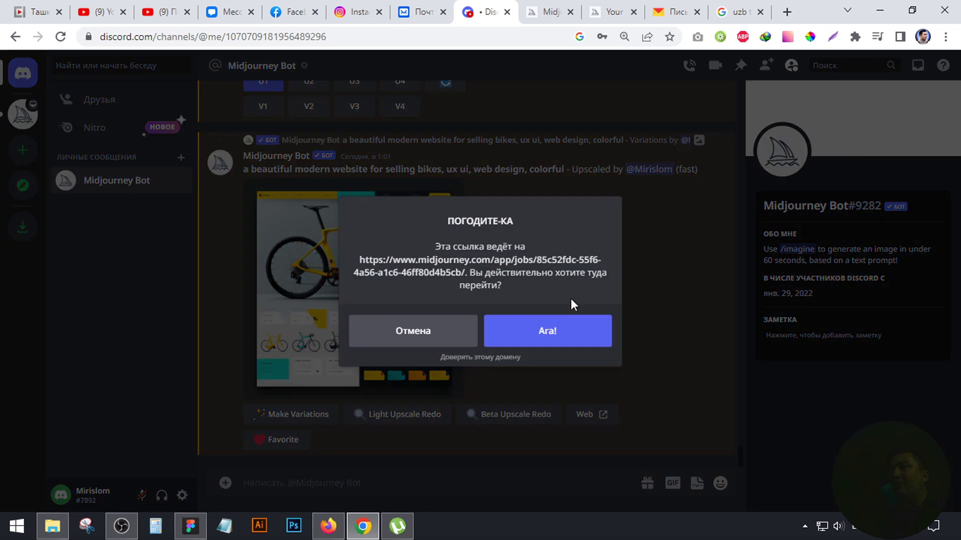
click(576, 334)
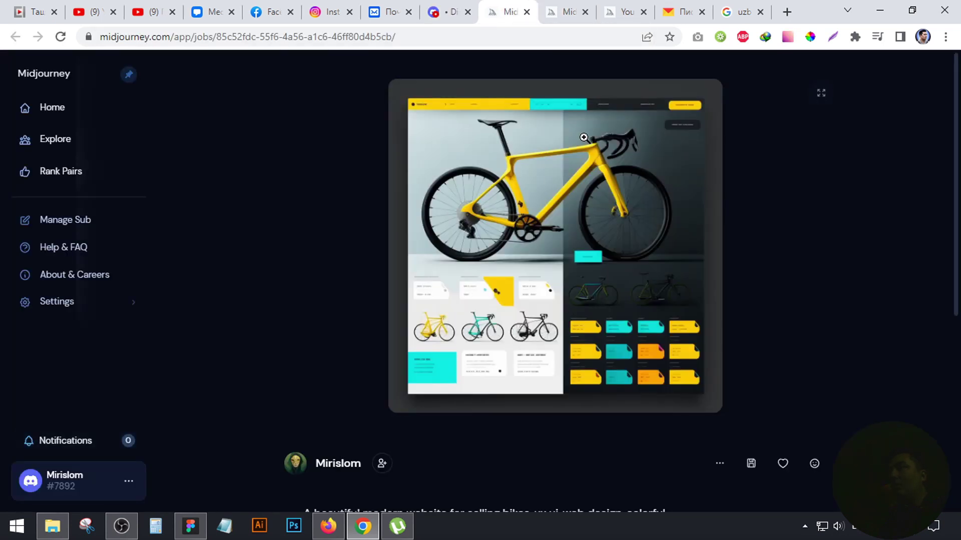
- Copy the upscaled bike website image to the clipboard and undo the earlier grid paste in the Figma file
right_click(480, 207)
click(516, 250)
click(223, 525)
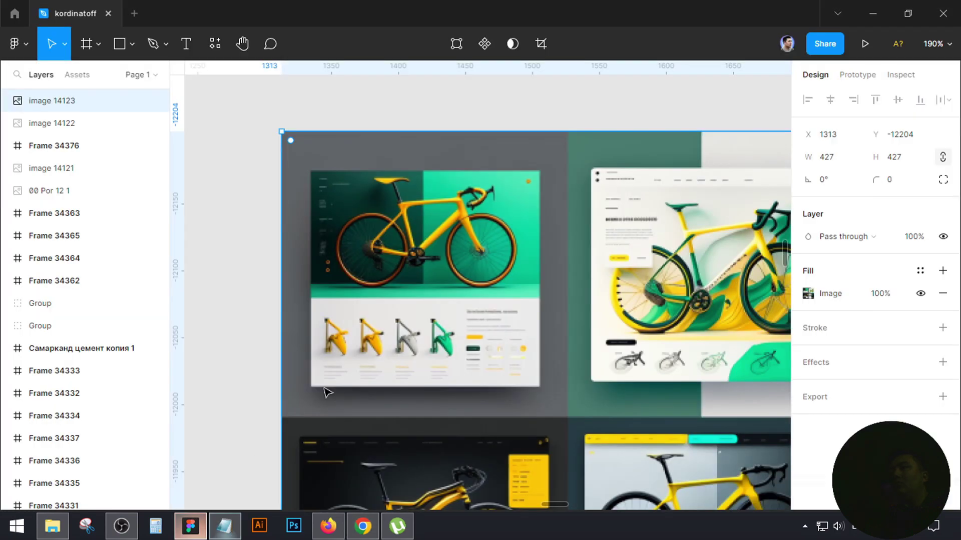
key(ctrl+z)
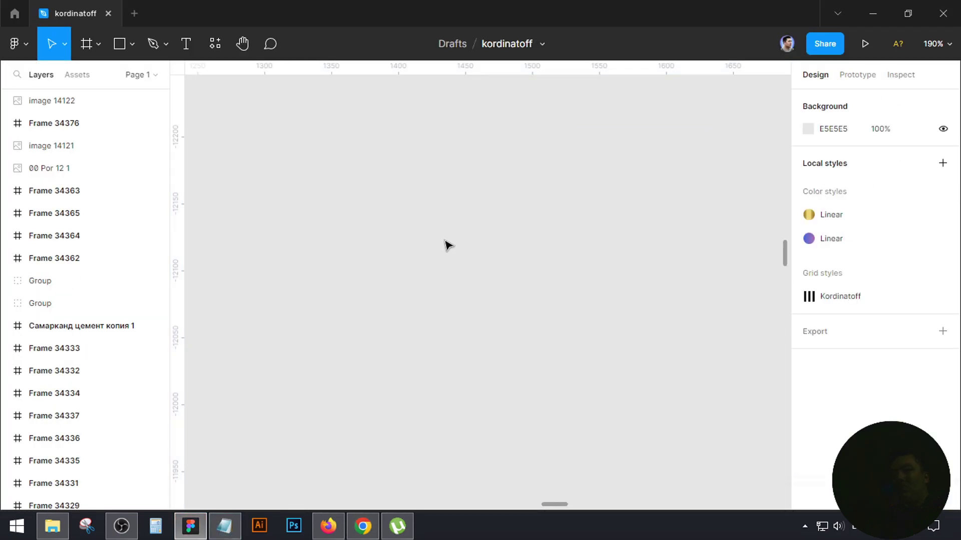
- Paste the upscaled bike website image into the Figma file and inspect its details
key(ctrl+v)
scroll(553, 328, up, 3)
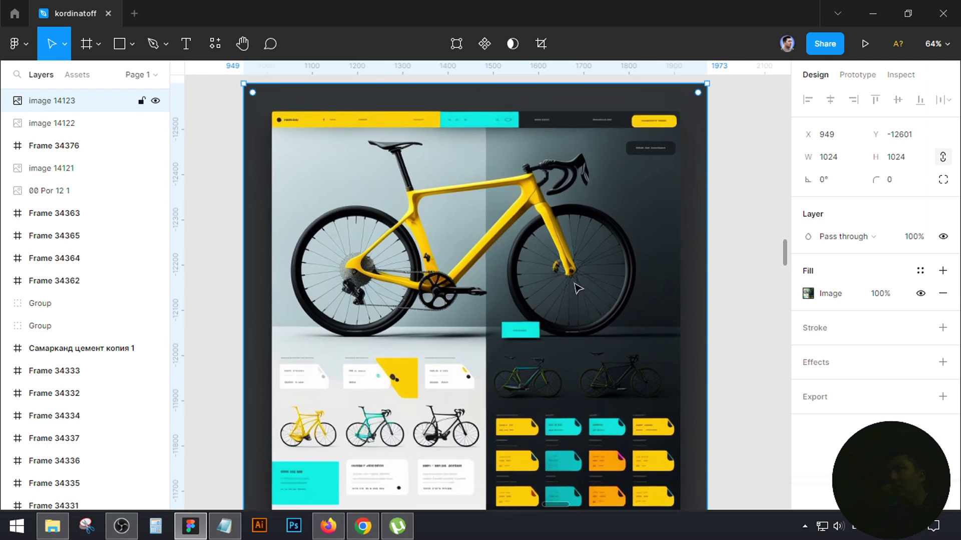
scroll(568, 296, down, 5)
scroll(557, 251, up, 3)
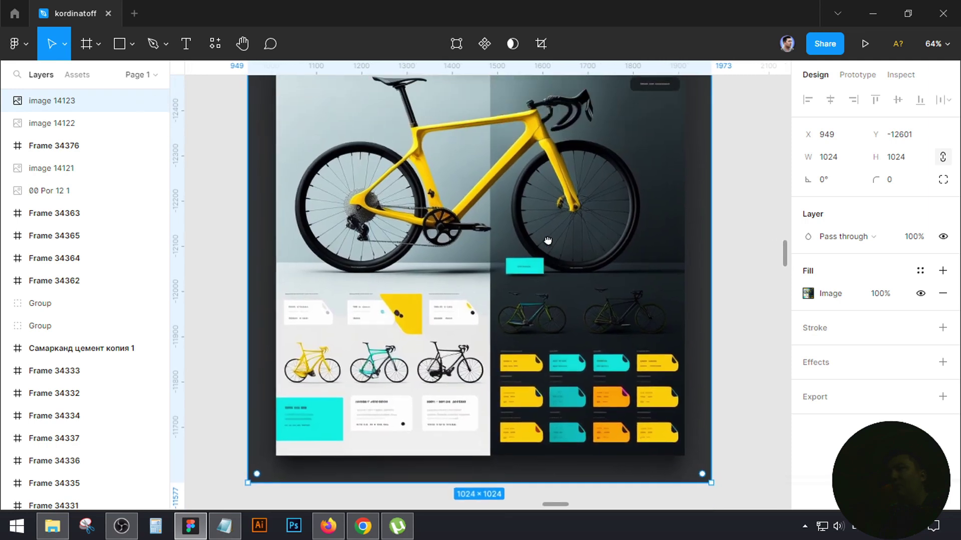
scroll(558, 249, down, 2)
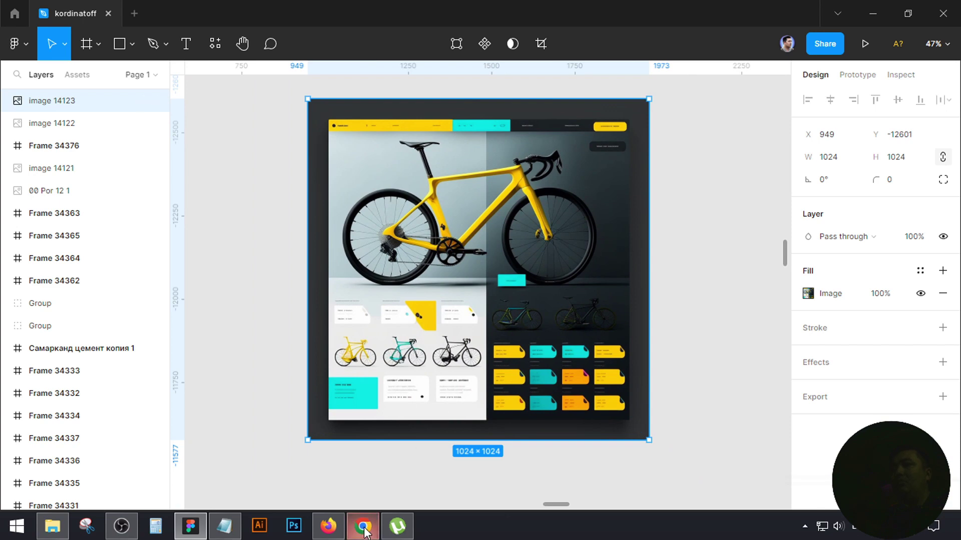
- Return to Discord and generate images with the /imagine prompt "logo for company selling bikes", reusing "selling bikes" from the earlier prompt
click(363, 524)
click(447, 12)
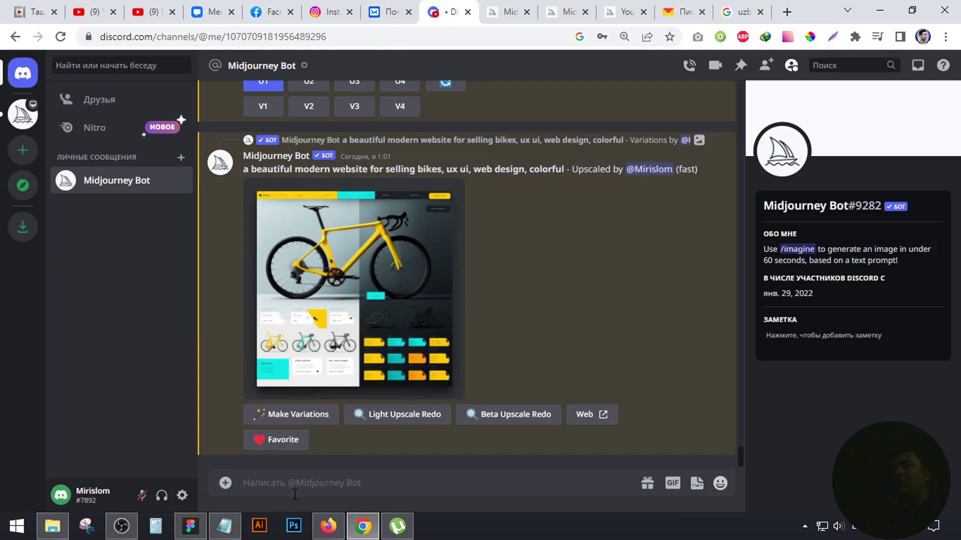
text(/)
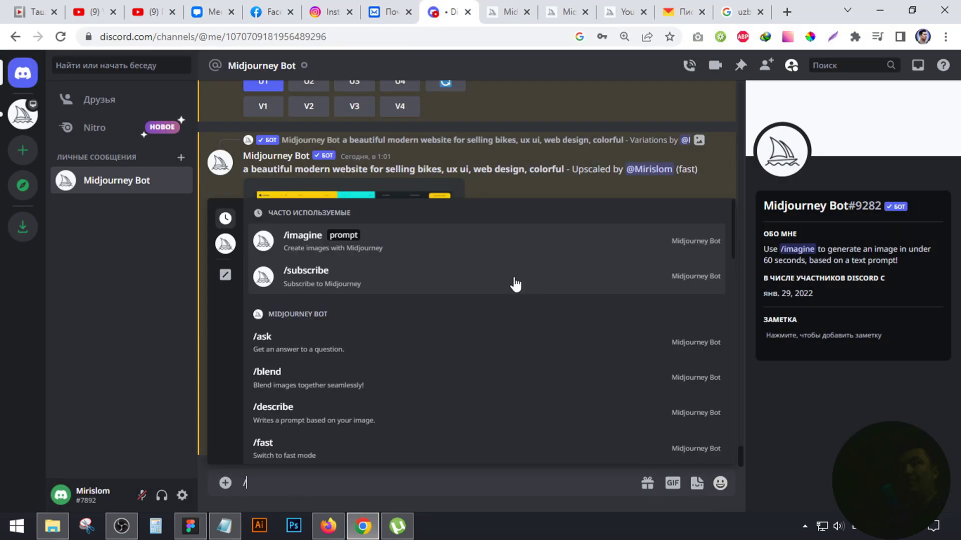
click(350, 252)
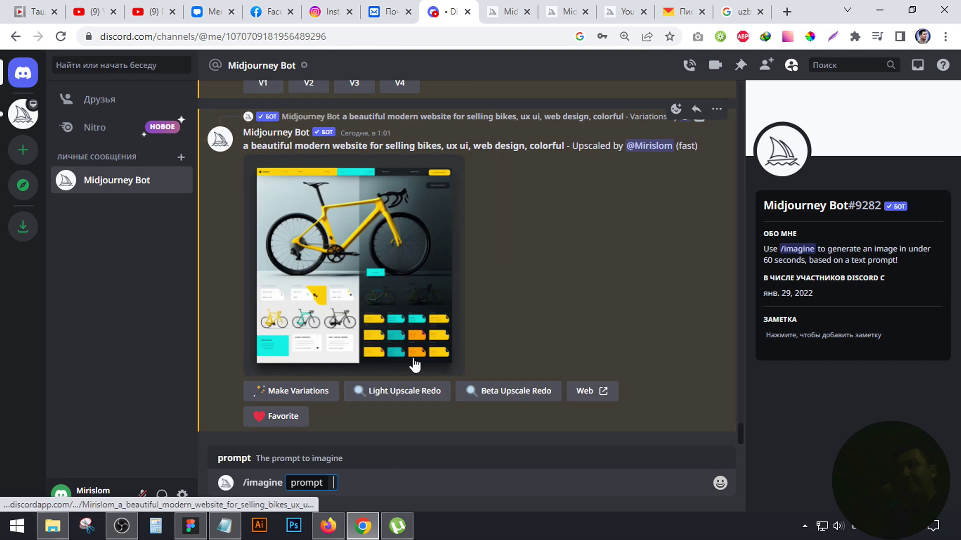
text(logo for)
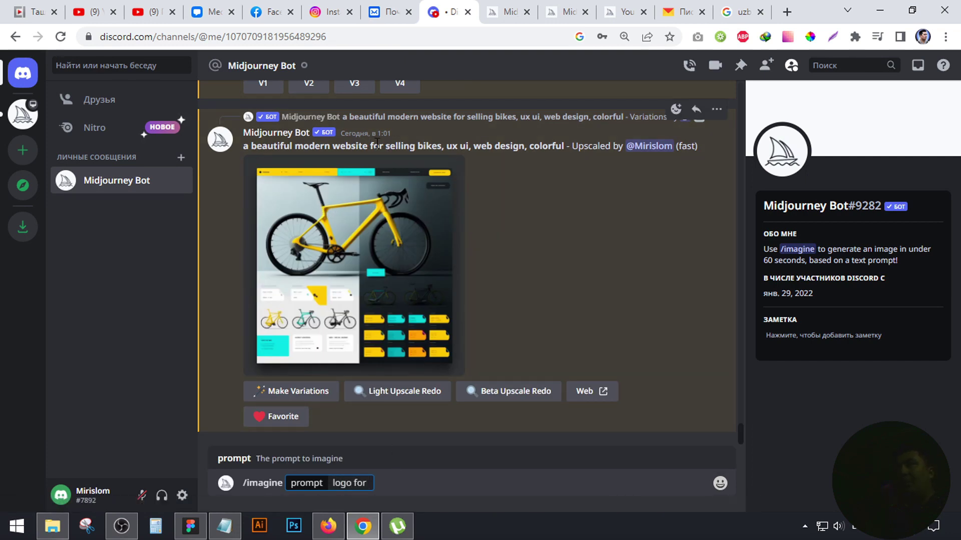
drag(387, 147, 443, 146)
key(ctrl+c)
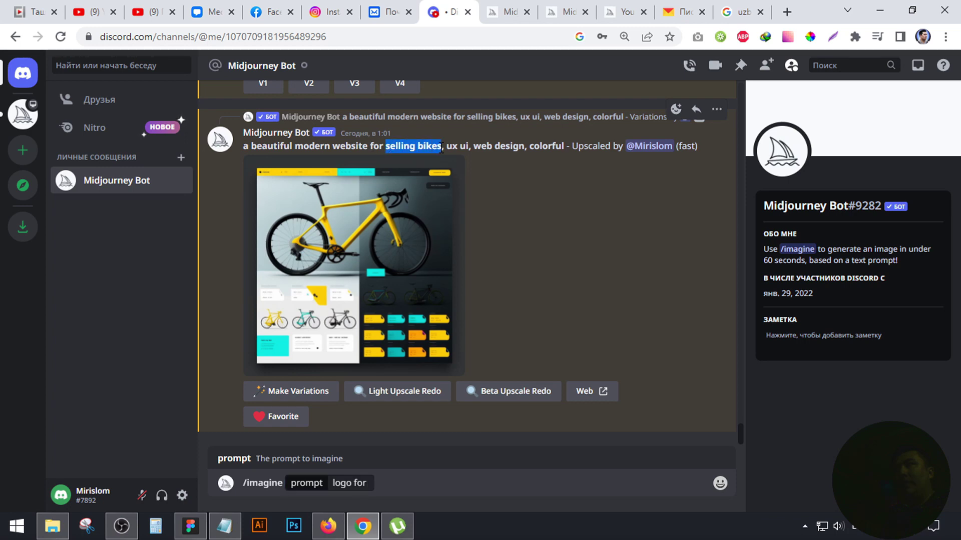
click(368, 482)
text(r co)
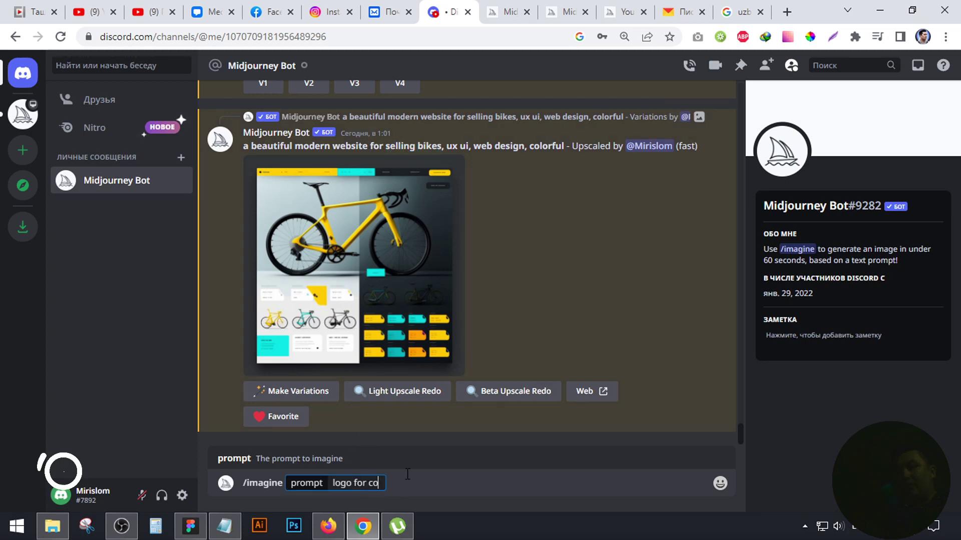
text(mpany v)
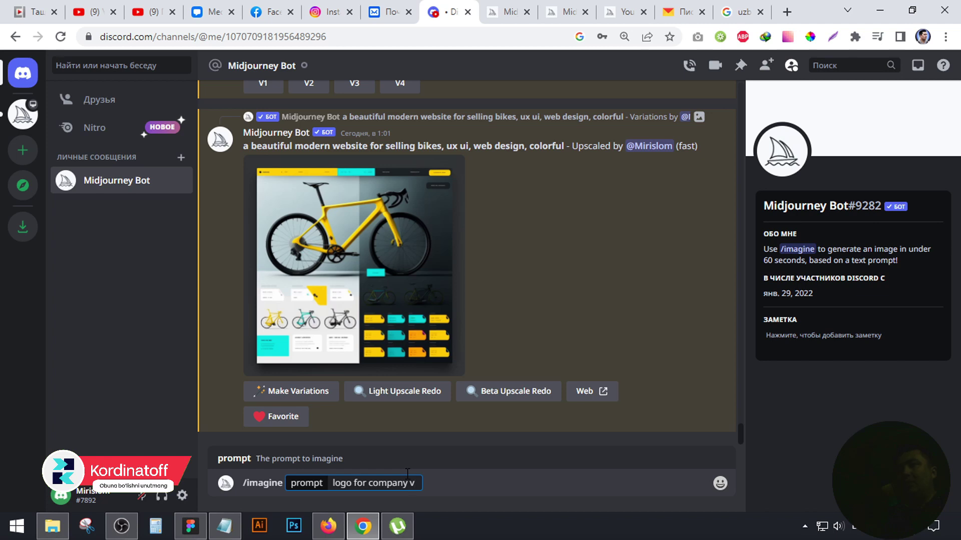
key(ctrl+v)
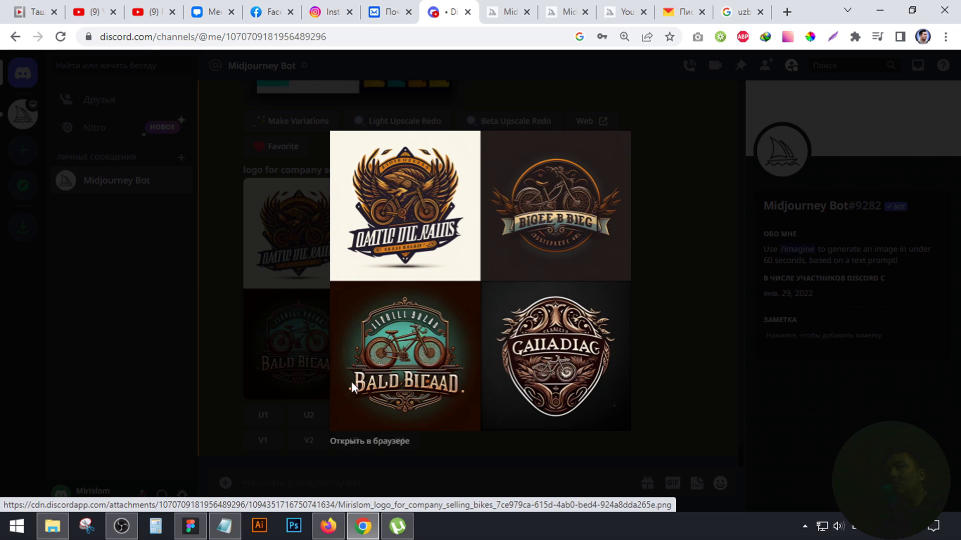
- Close the enlarged logo grid and generate another with the /imagine prompt "beautiful style logo for company selling bikes"
click(670, 290)
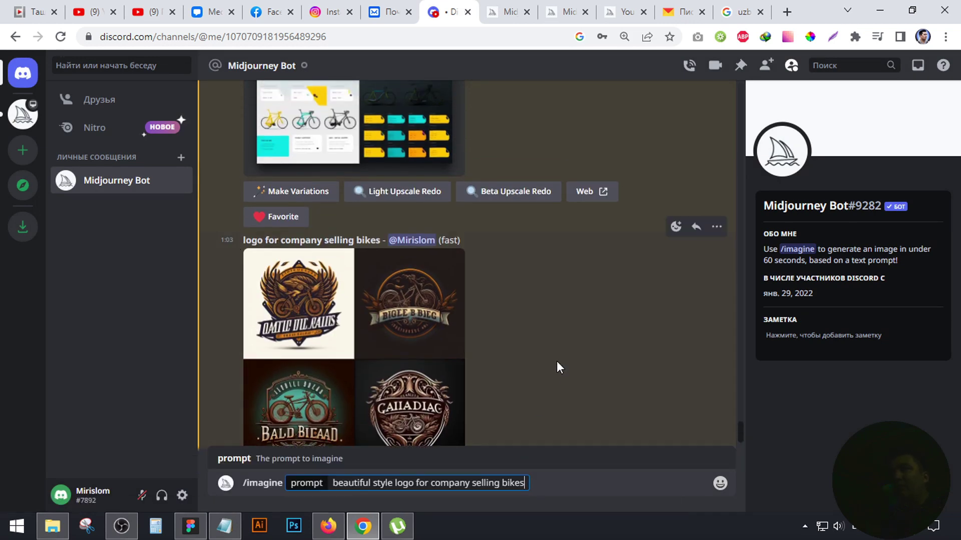
key(Return)
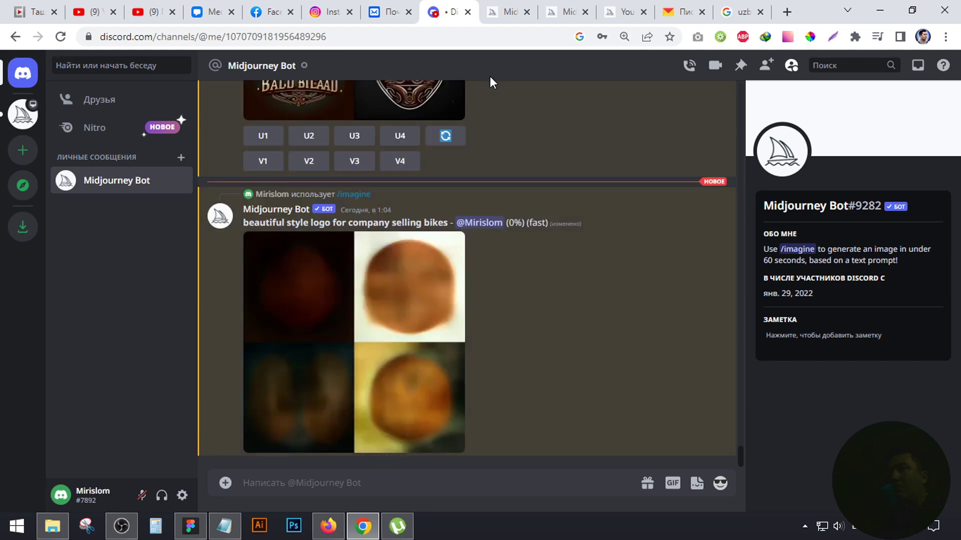
- Browse the related bike website designs on the Midjourney website and read the prompt of the yellow-and-black design
click(508, 11)
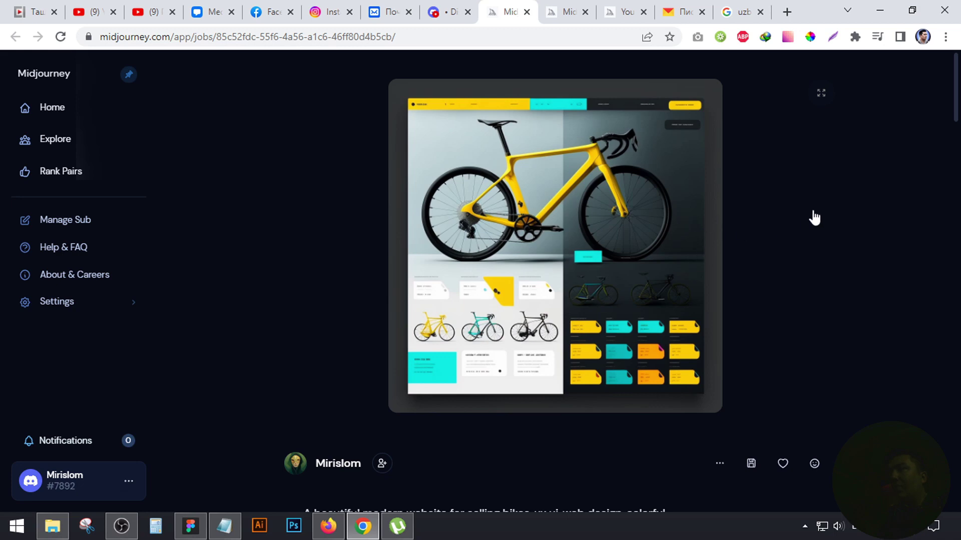
scroll(883, 238, down, 8)
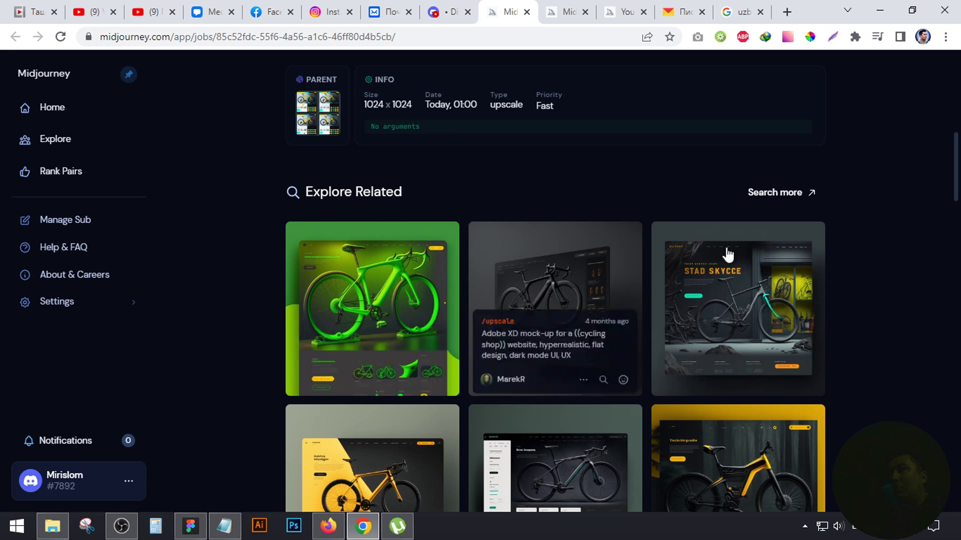
scroll(905, 159, down, 5)
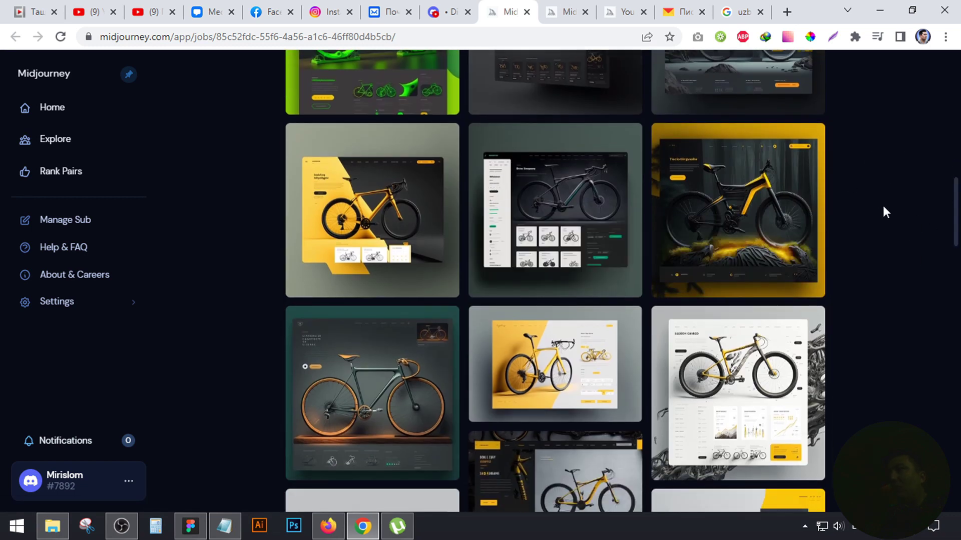
click(405, 184)
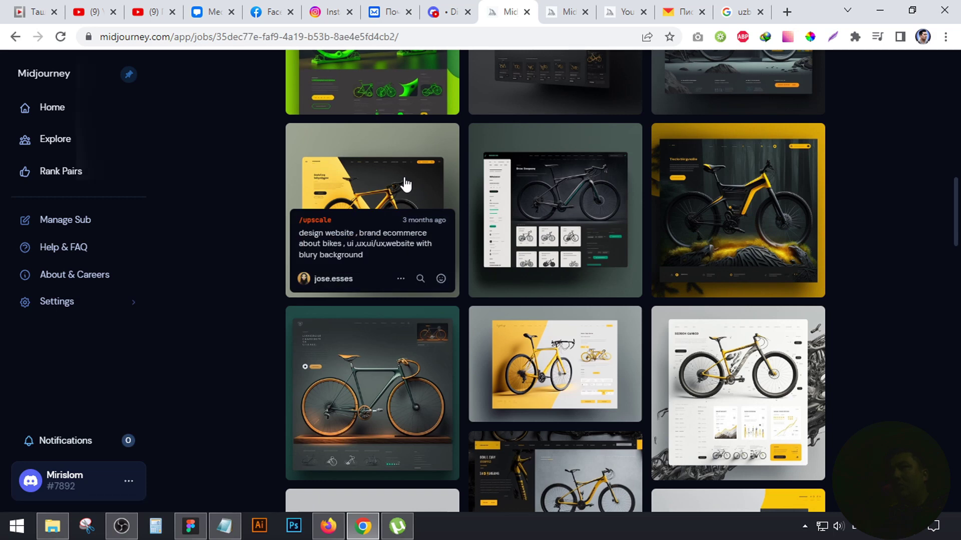
scroll(524, 312, down, 3)
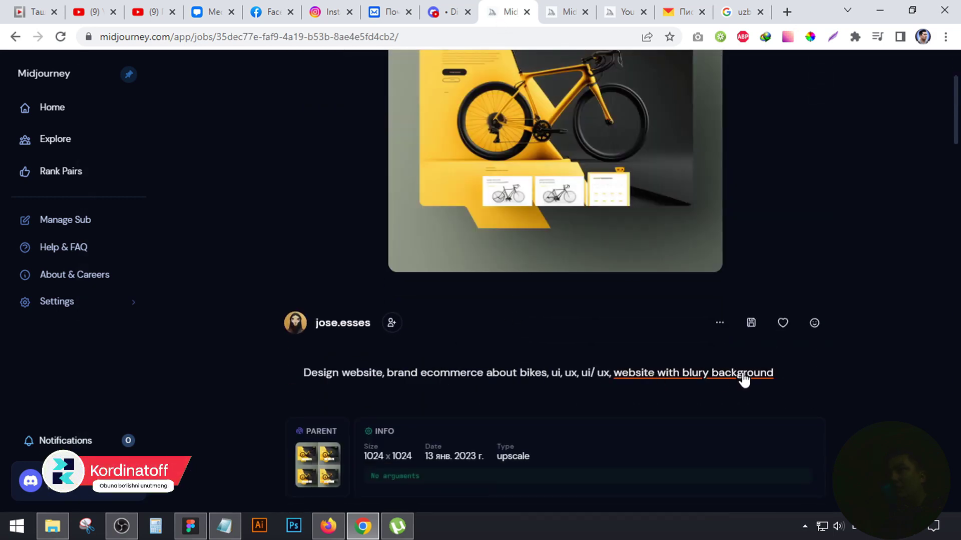
scroll(536, 332, up, 3)
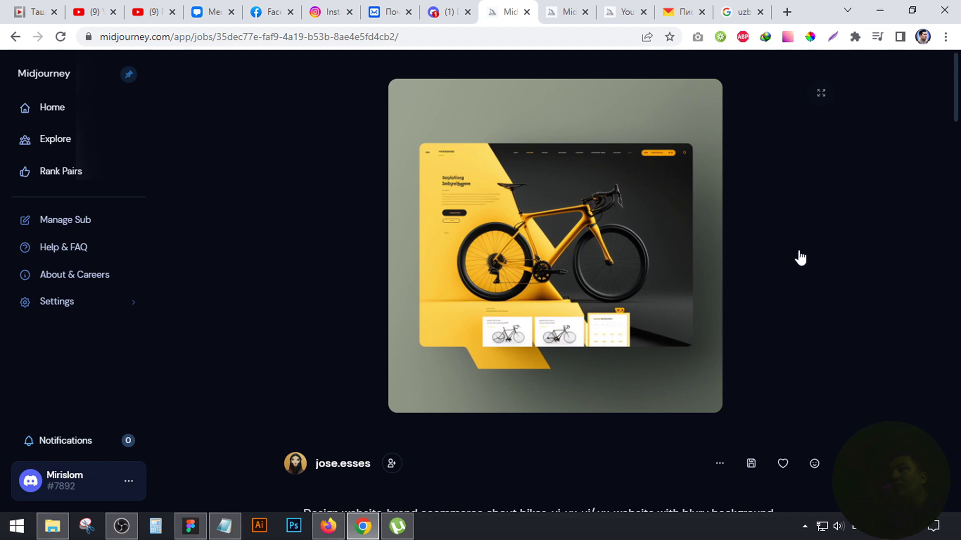
scroll(797, 257, down, 8)
scroll(891, 228, down, 5)
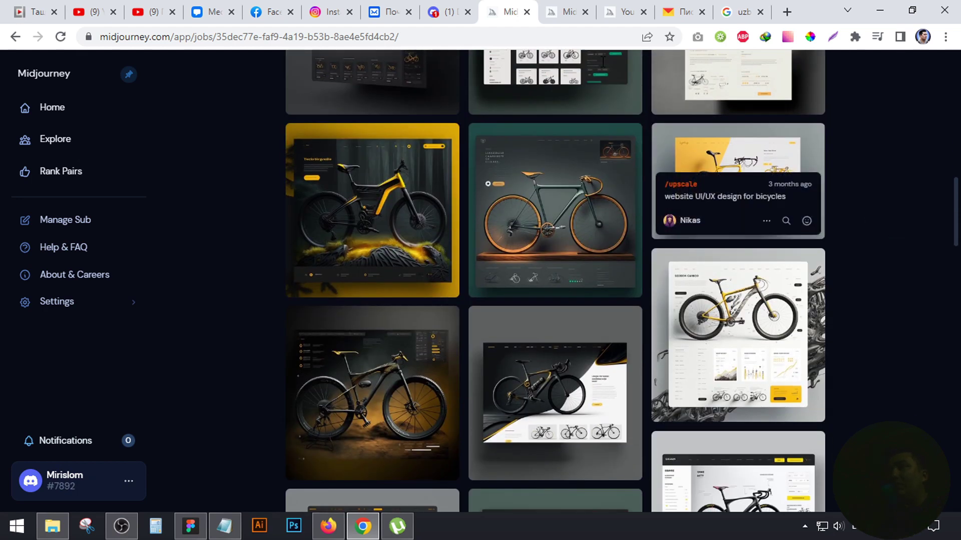
- Return to Discord, view the "beautiful style logo" grid at enlarged size and copy the image to the clipboard
click(457, 6)
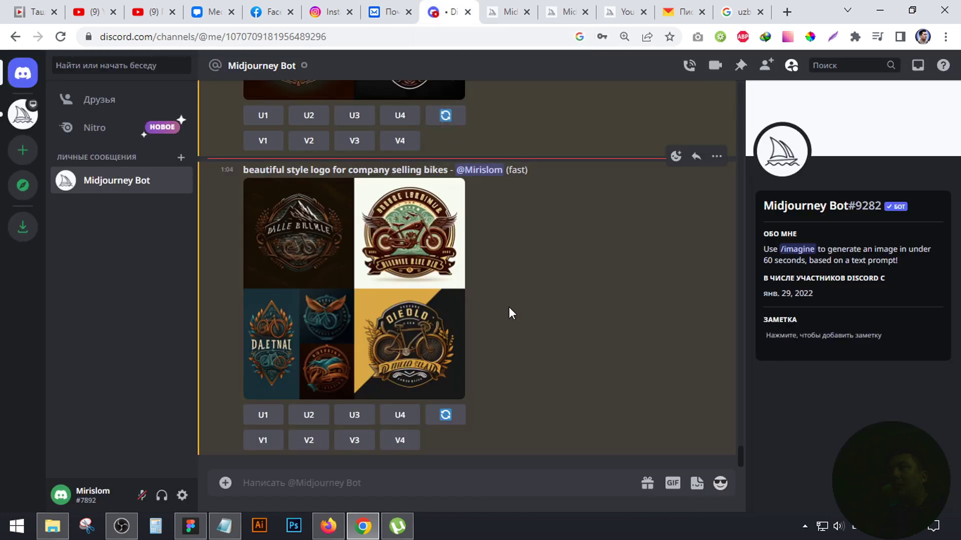
click(429, 289)
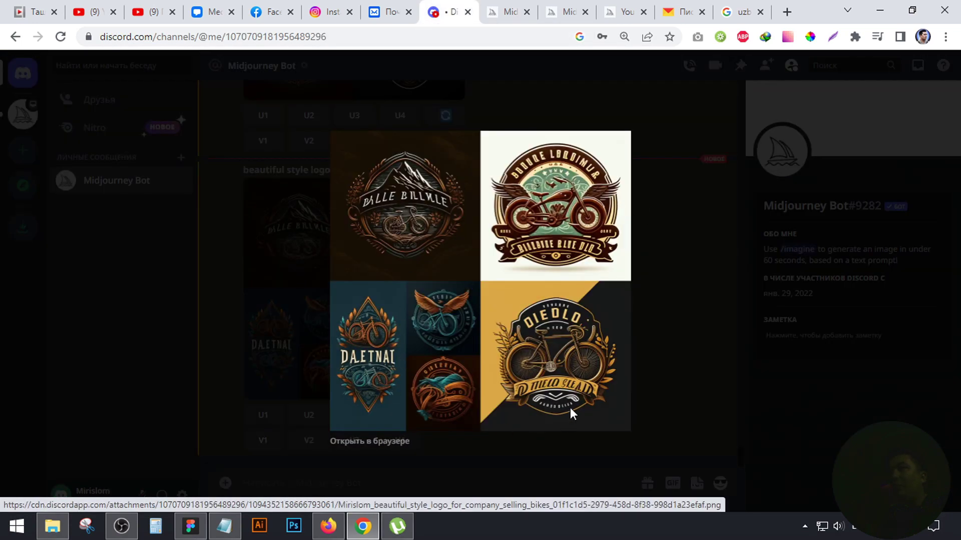
right_click(502, 235)
click(555, 294)
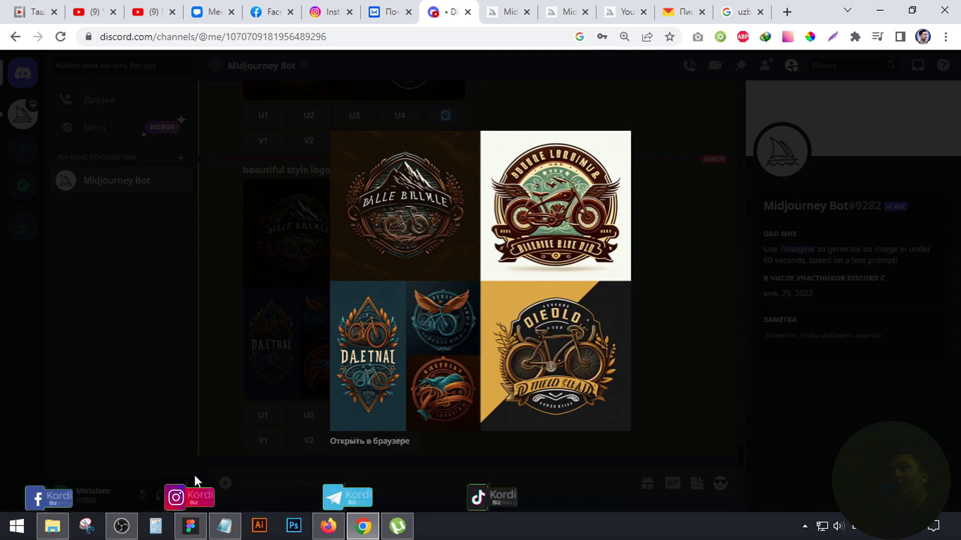
- Paste the logo grid into the Figma file on the empty canvas beside the bike website image and enlarge it to about 1015 × 1015
click(190, 526)
click(665, 273)
scroll(440, 236, down, 5)
scroll(511, 260, down, 3)
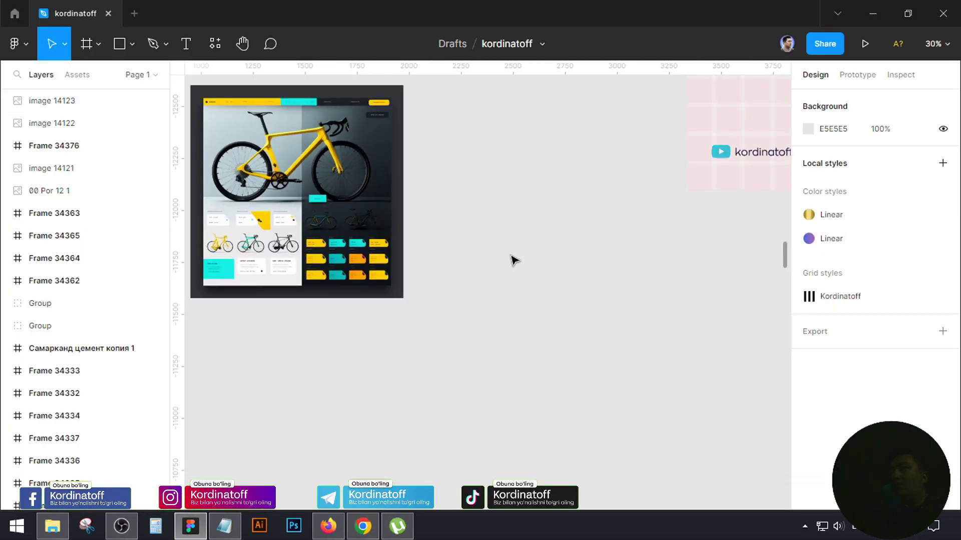
key(ctrl+v)
scroll(451, 278, up, 4)
drag(421, 275, 579, 440)
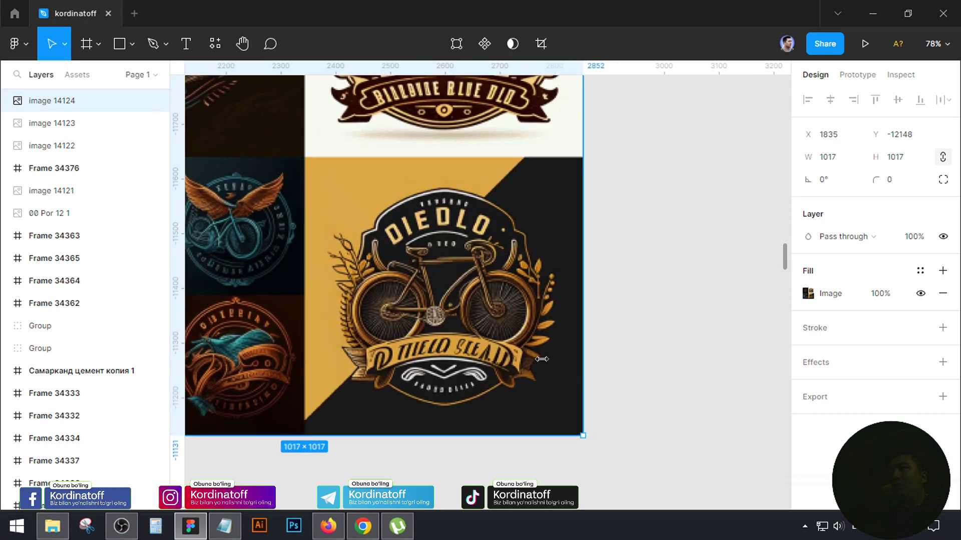
scroll(540, 321, down, 3)
scroll(540, 322, up, 5)
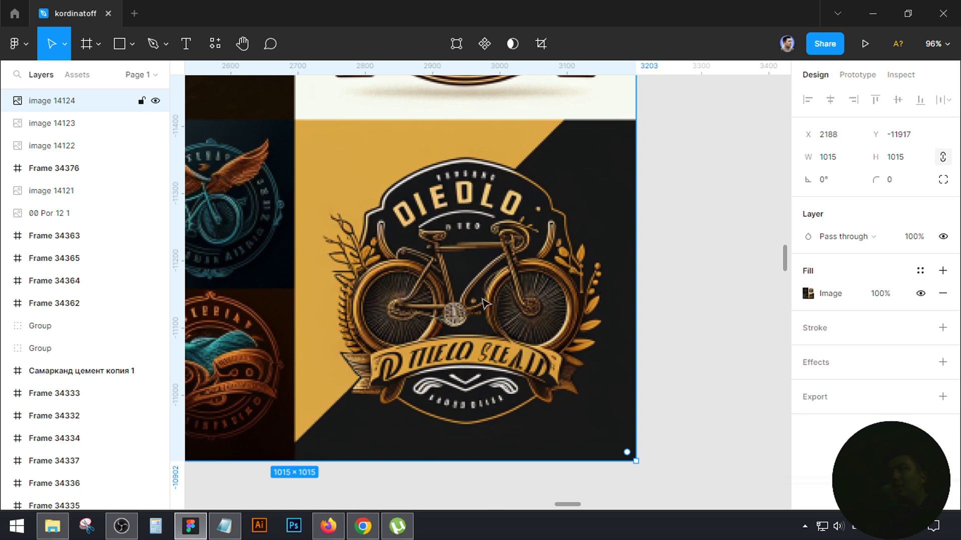
scroll(491, 304, down, 3)
- Return to Discord, close the enlarged logo grid and look back through the earlier generated images in the Midjourney Bot chat
click(363, 526)
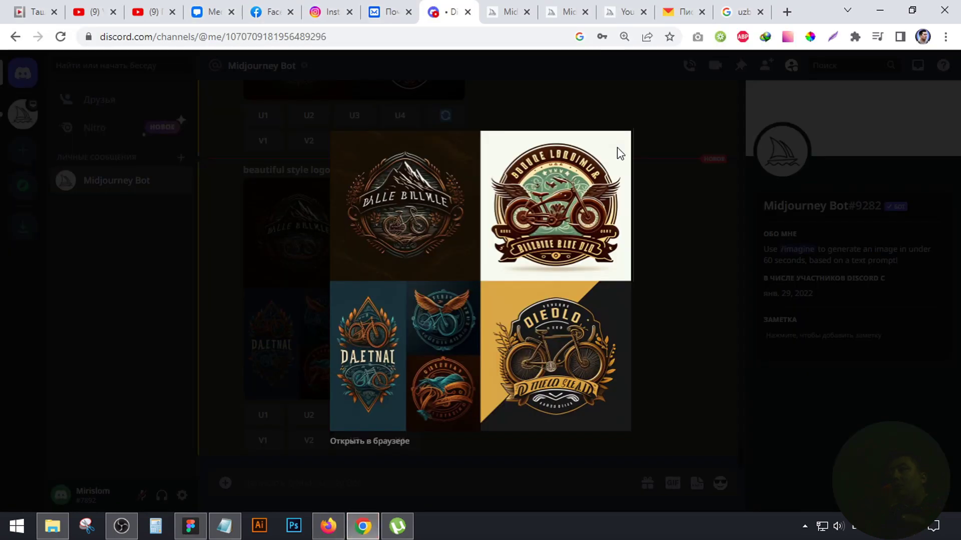
click(673, 126)
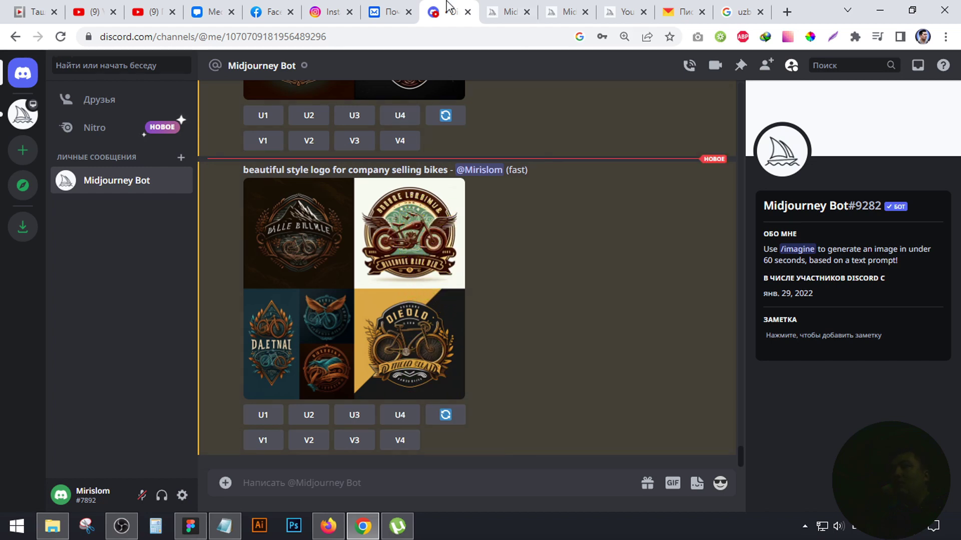
scroll(553, 285, up, 10)
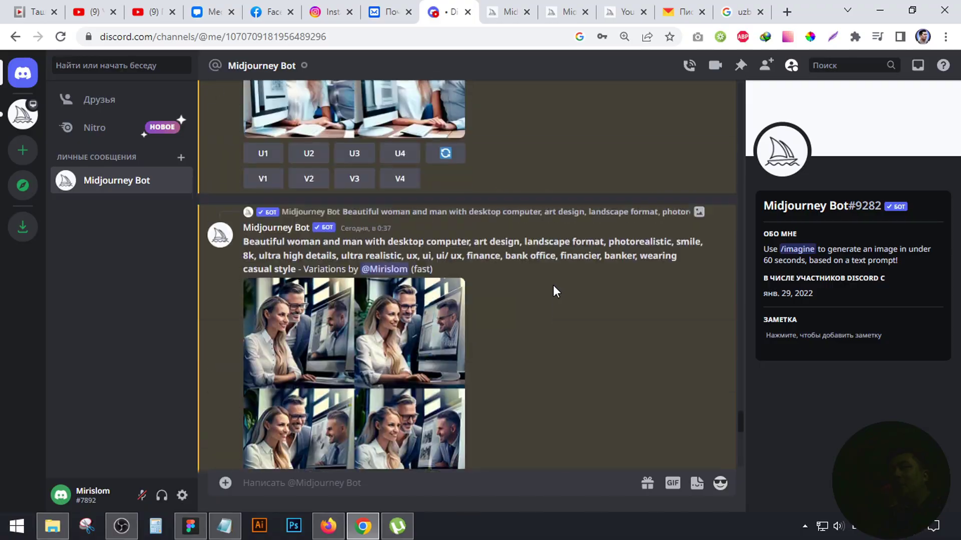
scroll(553, 285, down, 1)
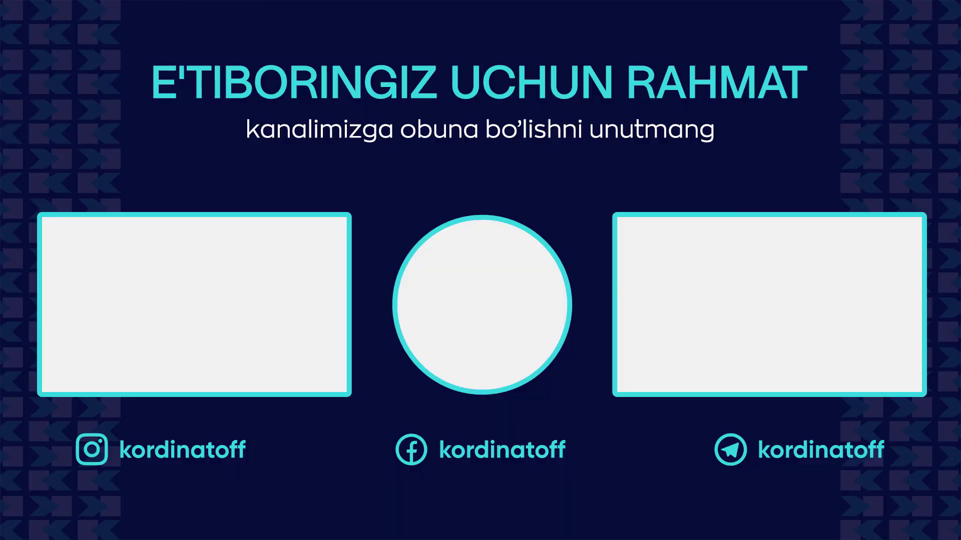